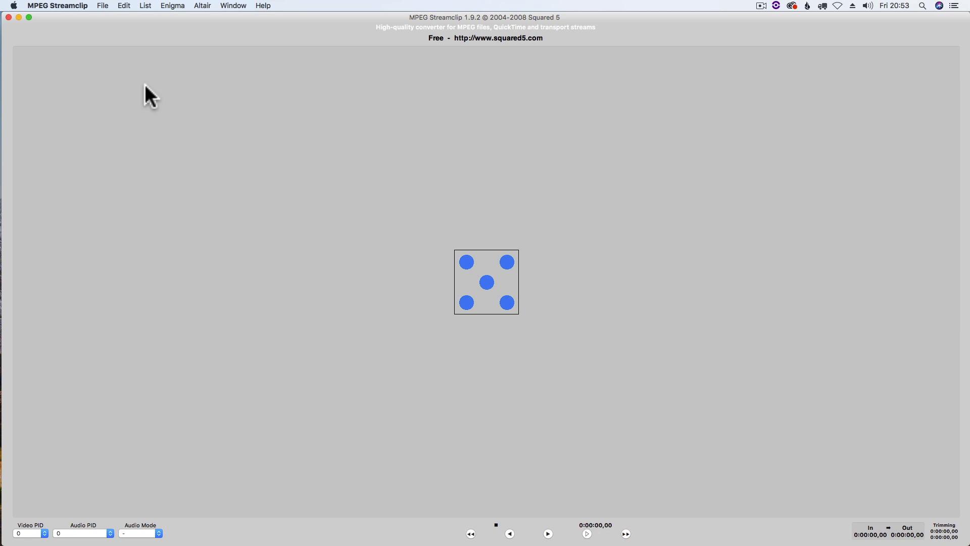
Open the clip P1080081.MOV from the FrameRateTest folder inside Video for FWK
click(113, 10)
click(114, 14)
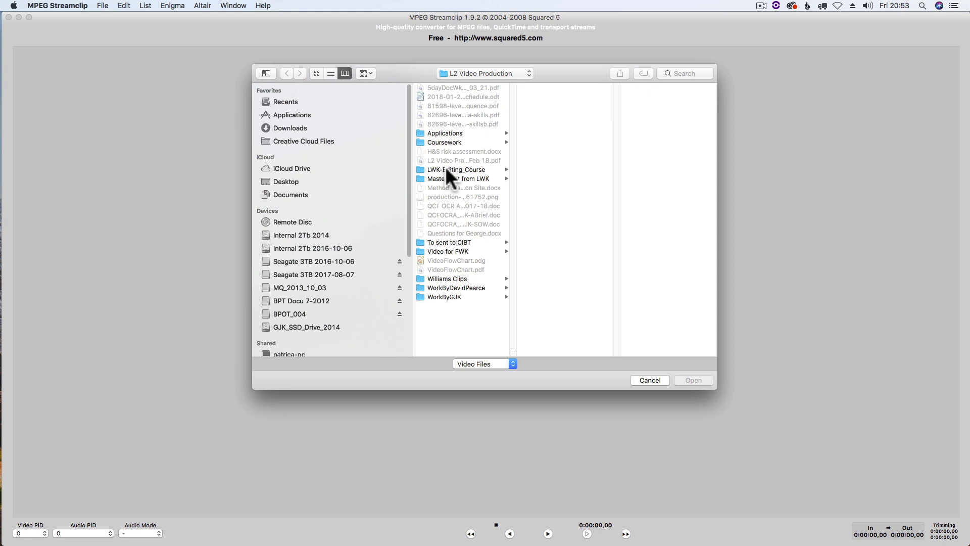
click(446, 252)
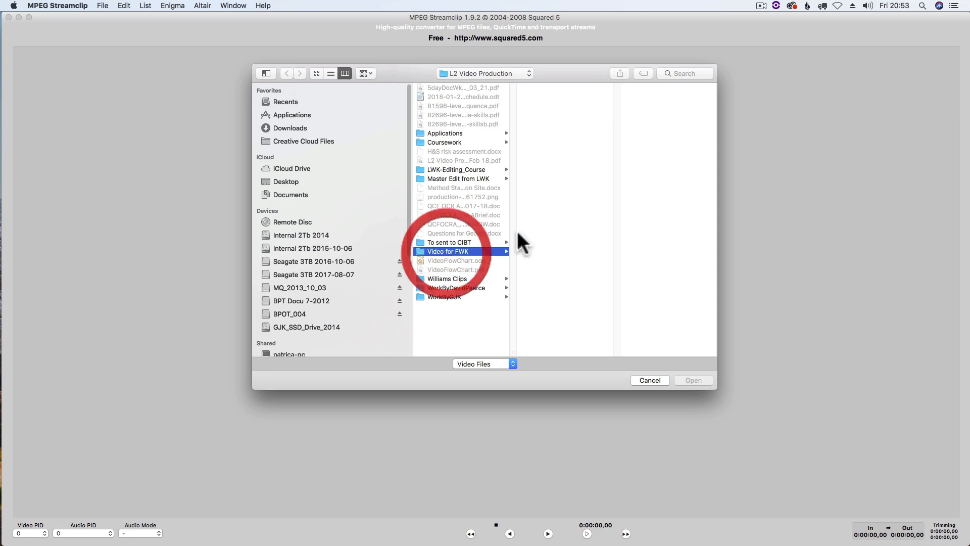
click(543, 161)
click(636, 115)
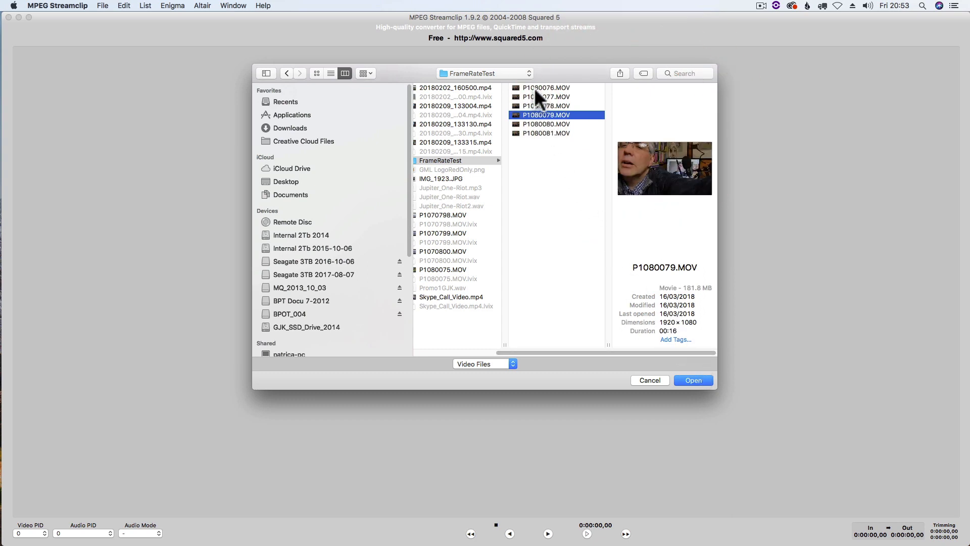
click(544, 133)
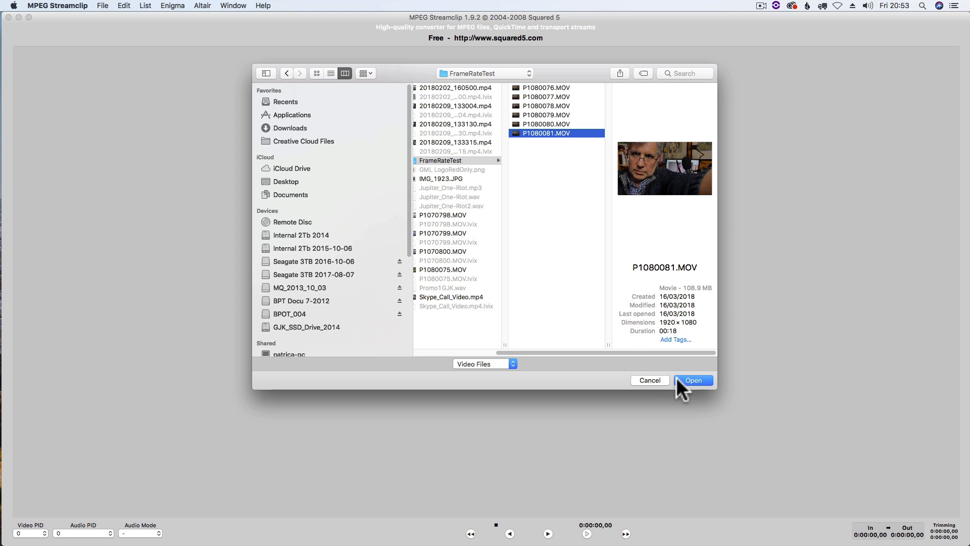
click(696, 379)
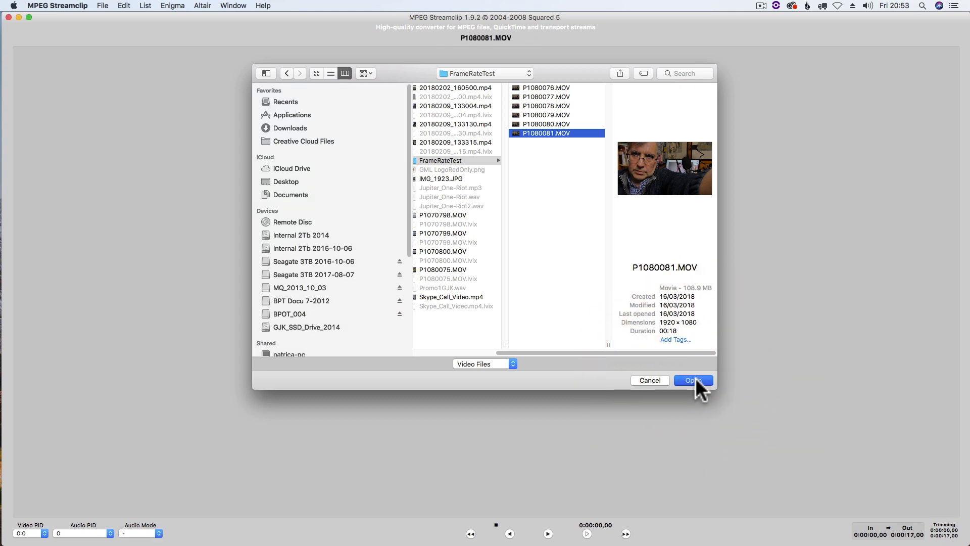
Examine the stream info of P1080081.MOV for its frame rate, and close the info window
click(105, 6)
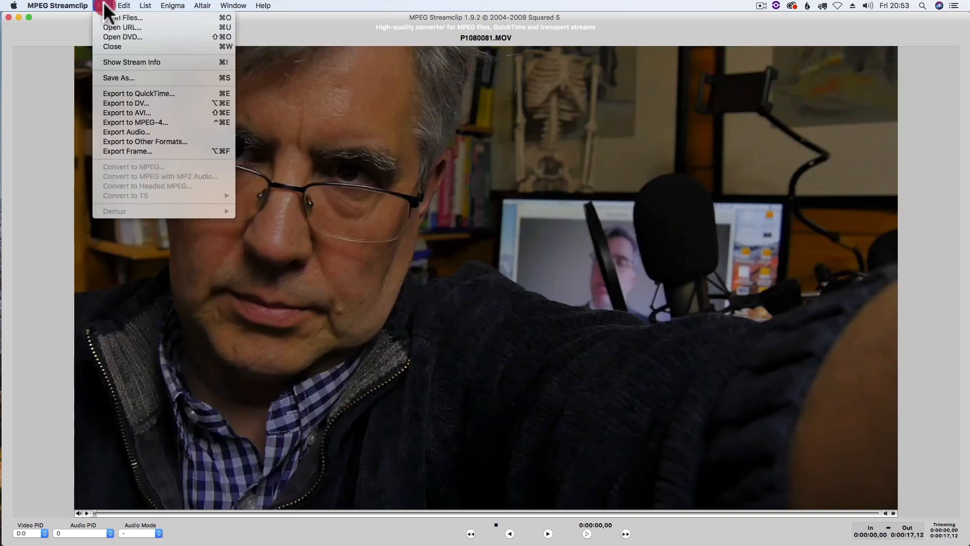
click(117, 62)
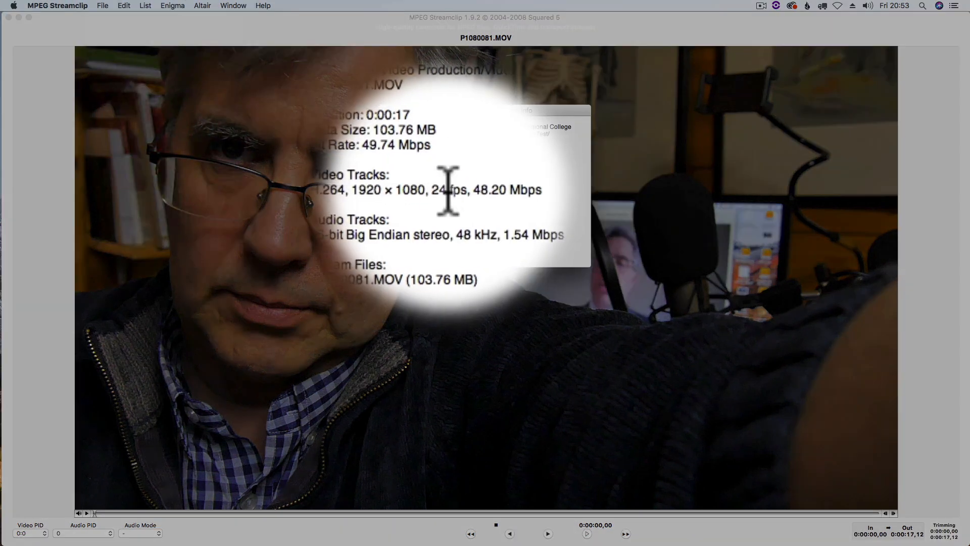
drag(440, 191, 446, 197)
click(452, 190)
drag(501, 110, 801, 77)
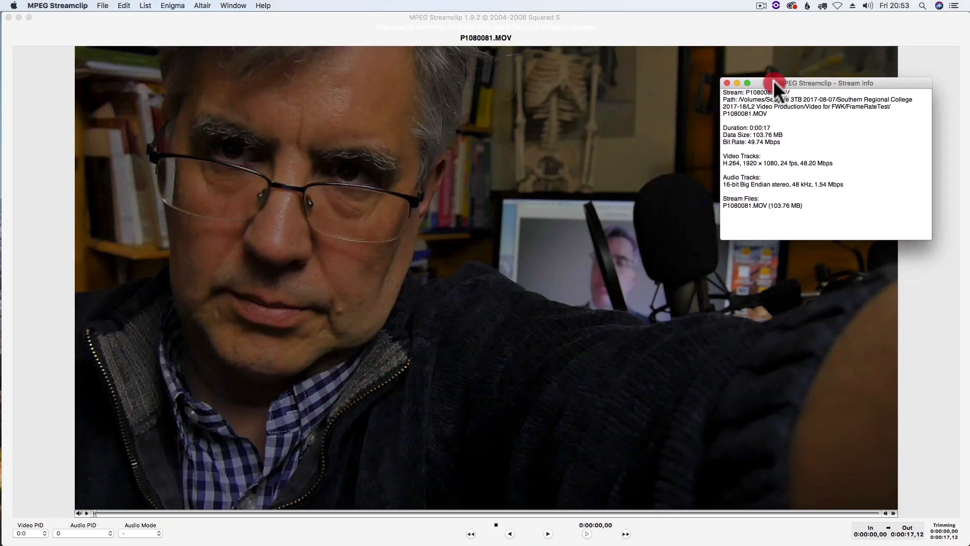
click(727, 82)
Set up a QuickTime export with H.264 compression, a frame rate of 25, Frame Blending and Better Downscaling
click(103, 6)
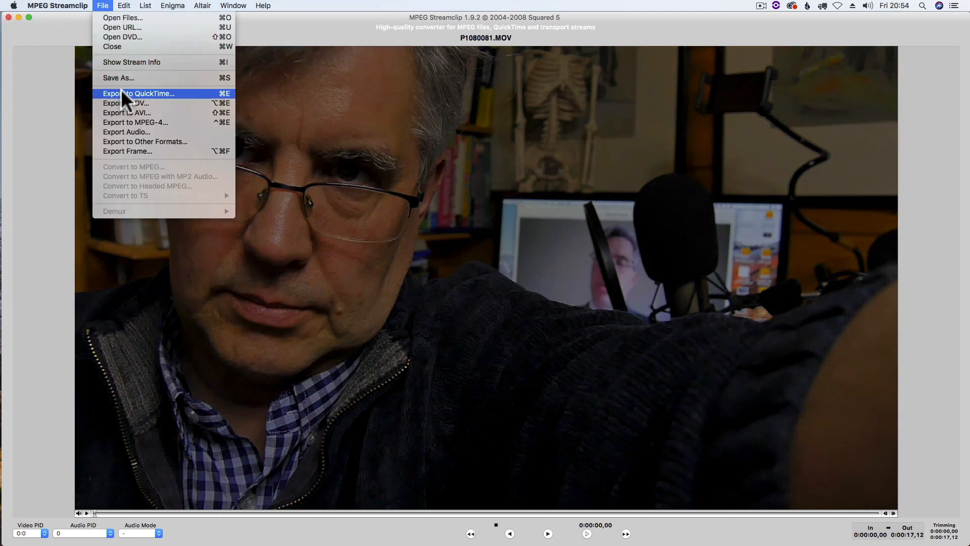
click(123, 93)
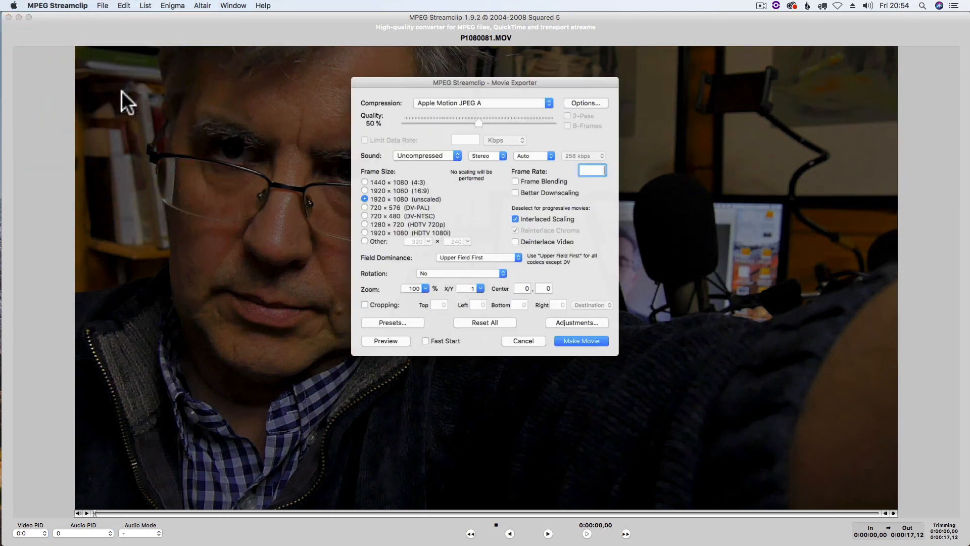
click(445, 100)
drag(444, 100, 432, 44)
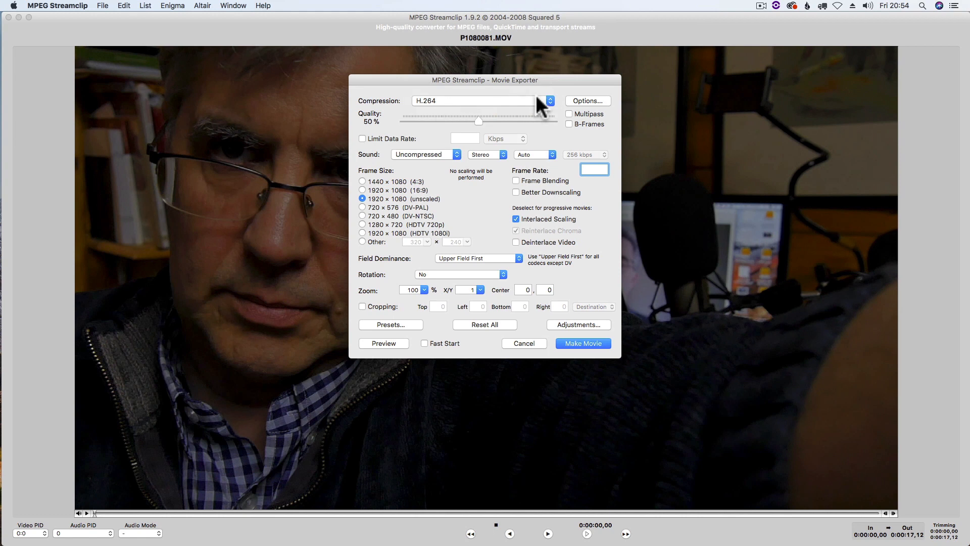
click(605, 170)
text(25)
click(517, 180)
click(516, 192)
Make the movie and save it as P1080081b.mov in the FrameRateTest folder
click(591, 341)
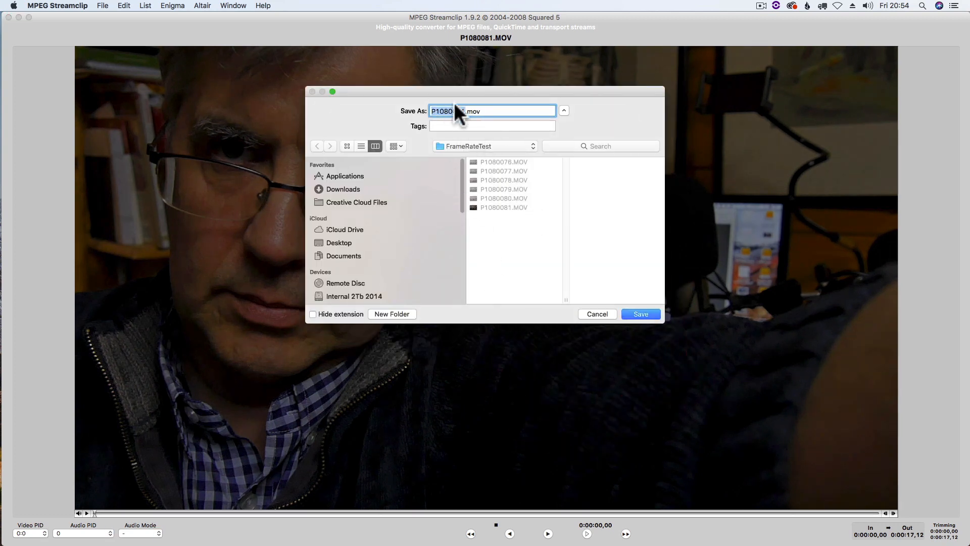
click(466, 110)
text(b)
click(640, 314)
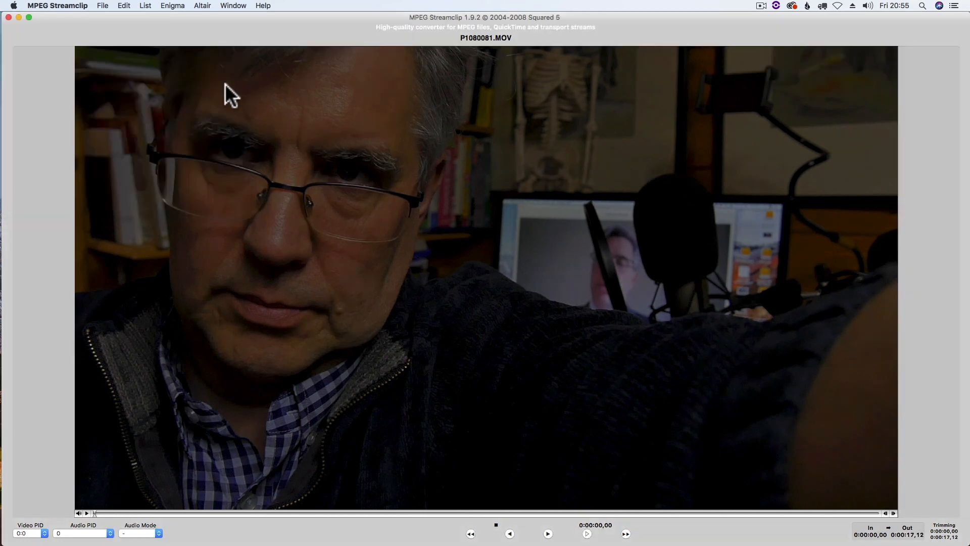
Switch to the FrameRateTest folder in Finder, play P1080081b.mov in QuickTime Player and pause it about halfway
click(101, 4)
click(102, 4)
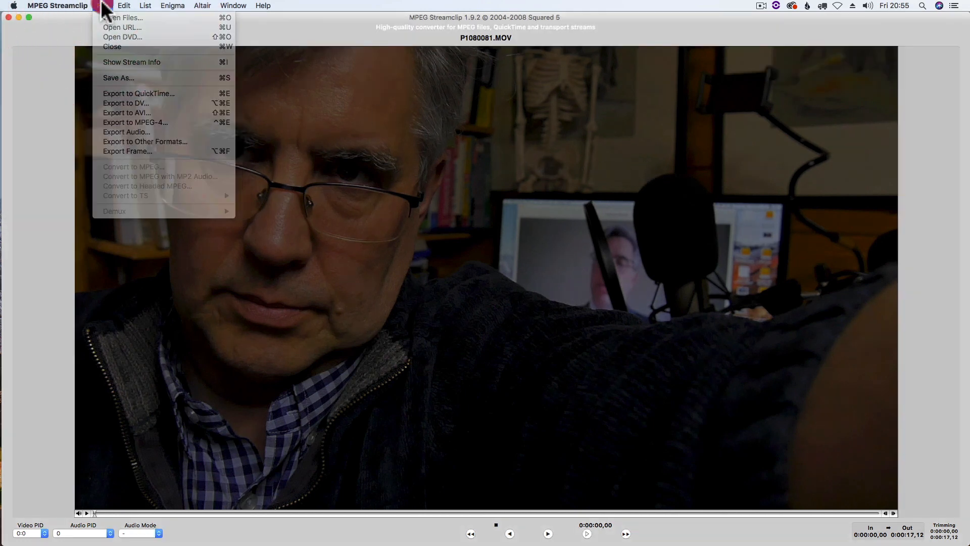
click(292, 29)
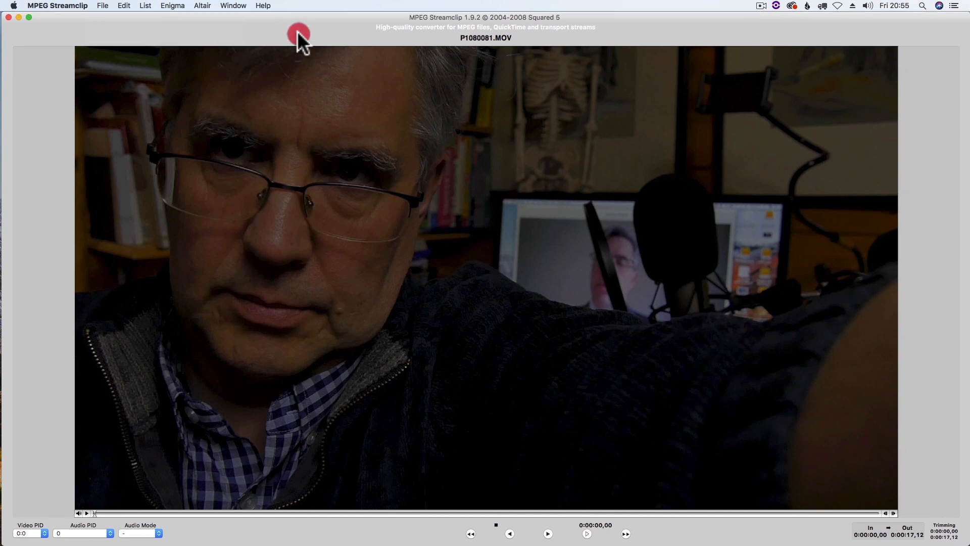
drag(242, 20, 241, 148)
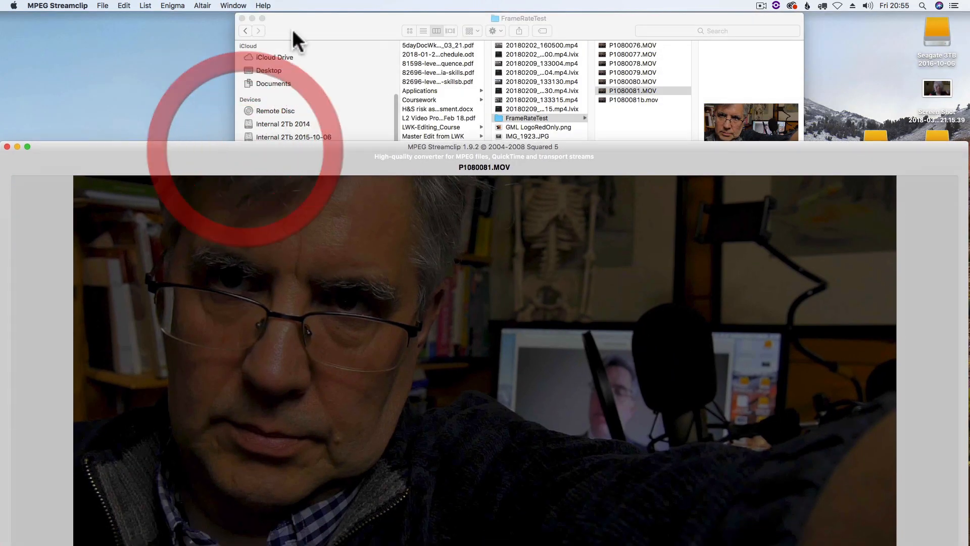
click(294, 29)
double_click(604, 99)
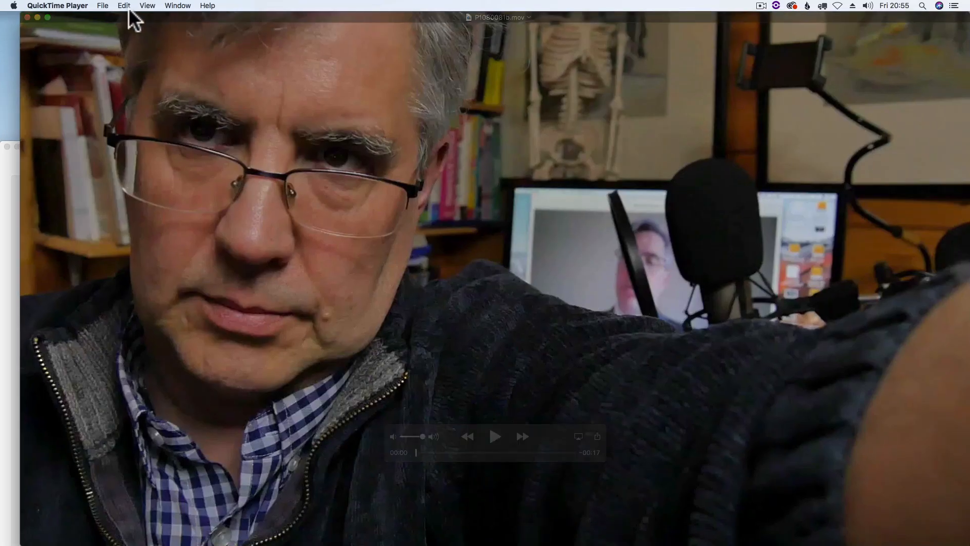
click(495, 436)
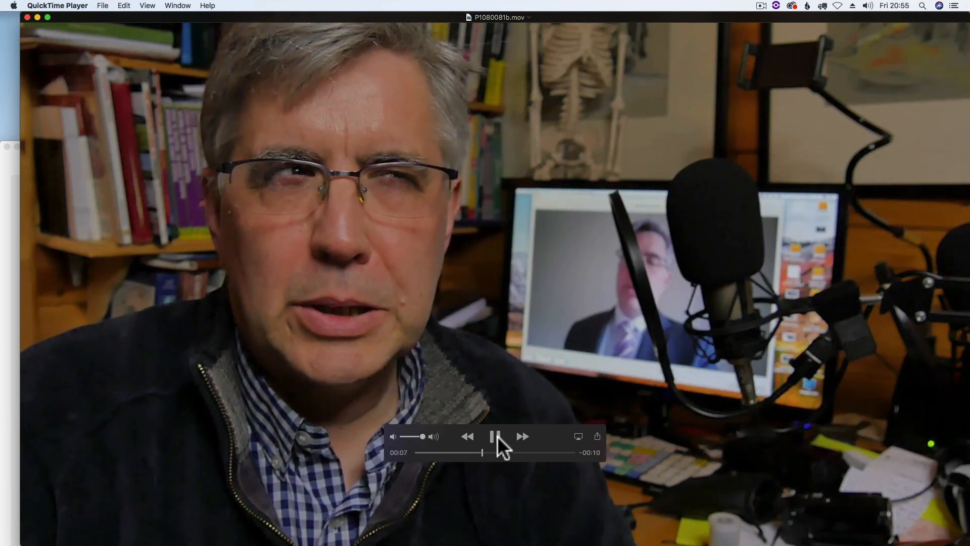
click(496, 437)
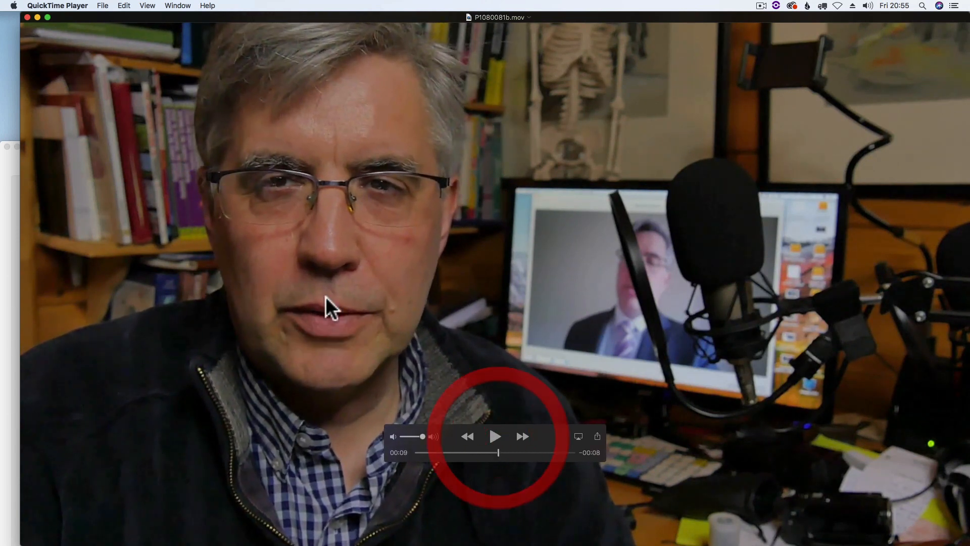
Check the frame rate and data rate of P1080081b.mov in the Movie Inspector, and close the movie
click(103, 6)
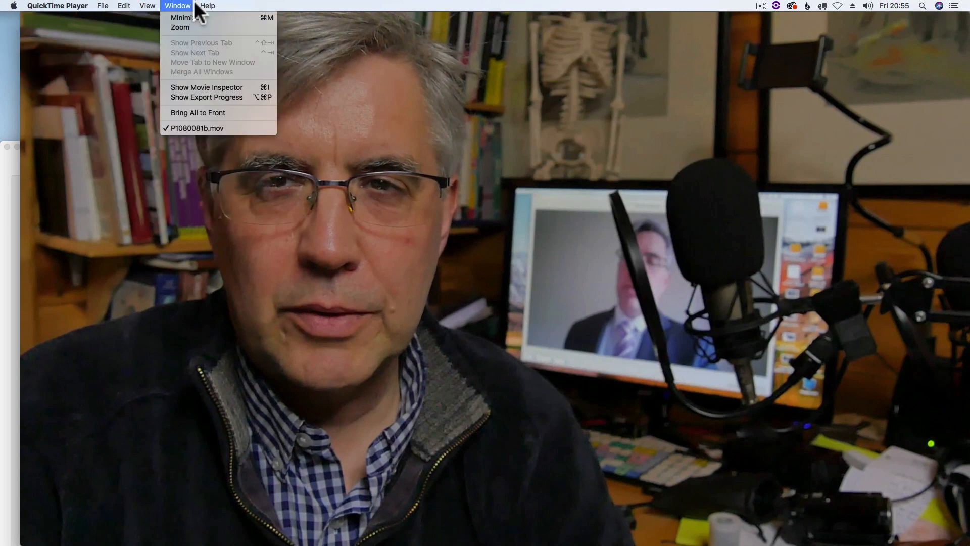
click(201, 87)
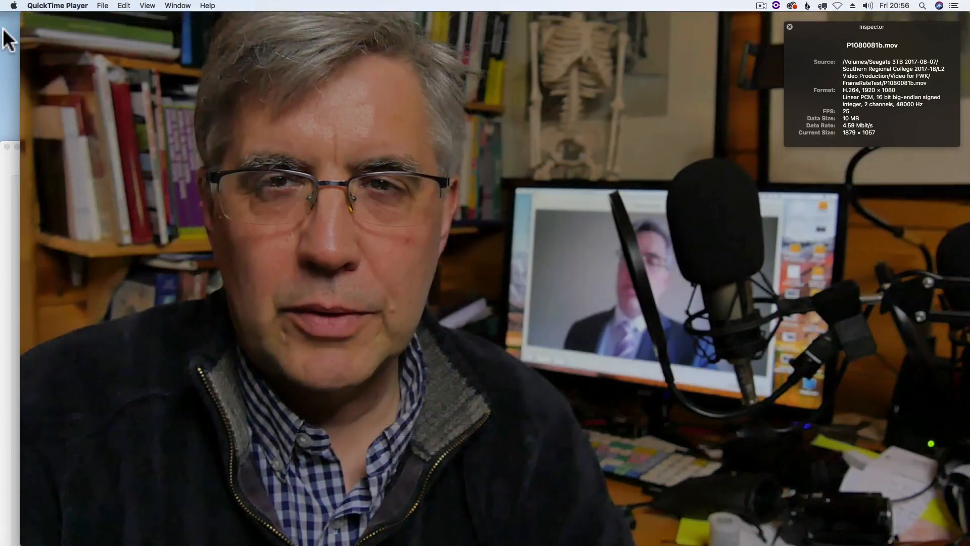
mouse_move(39, 17)
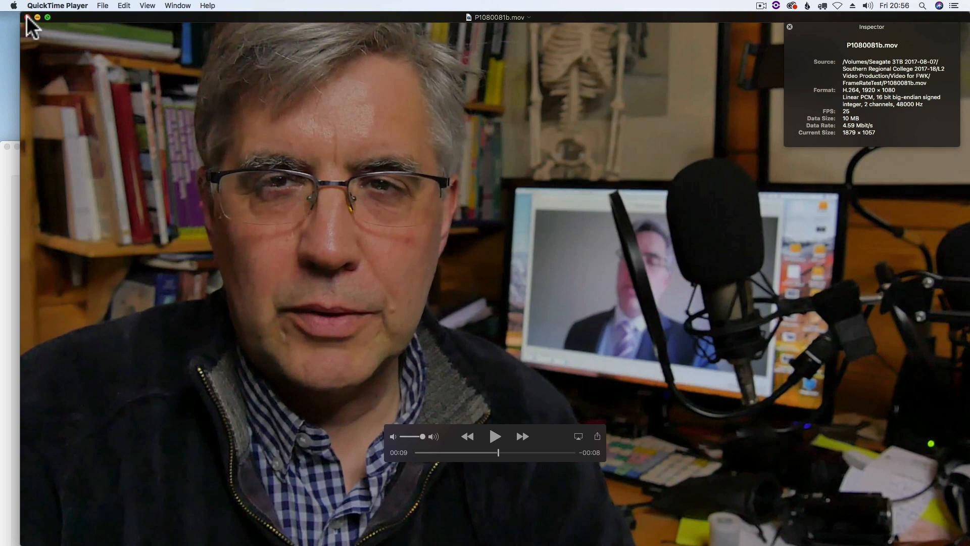
click(28, 18)
Return to MPEG Streamclip and examine the original clip's video data rate in its stream info
drag(134, 149, 155, 20)
click(102, 6)
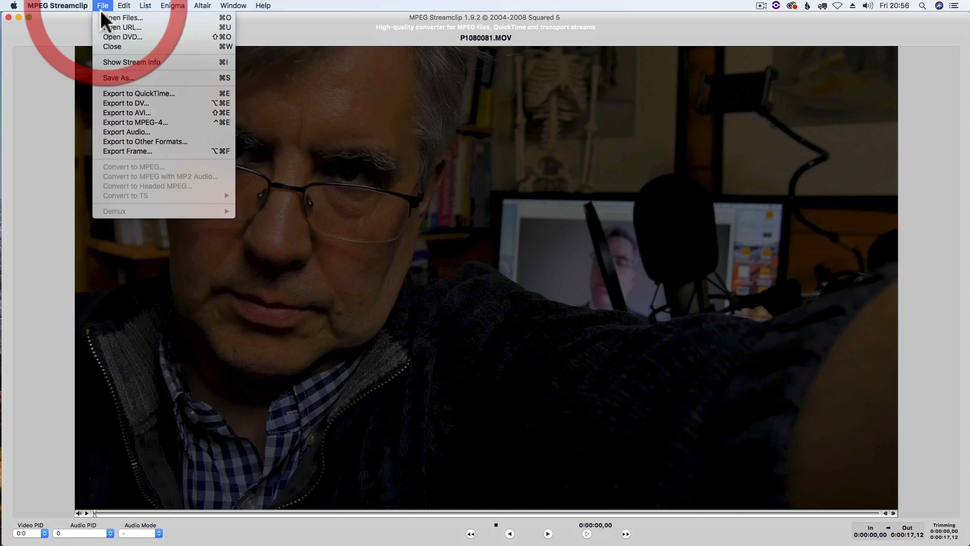
click(117, 61)
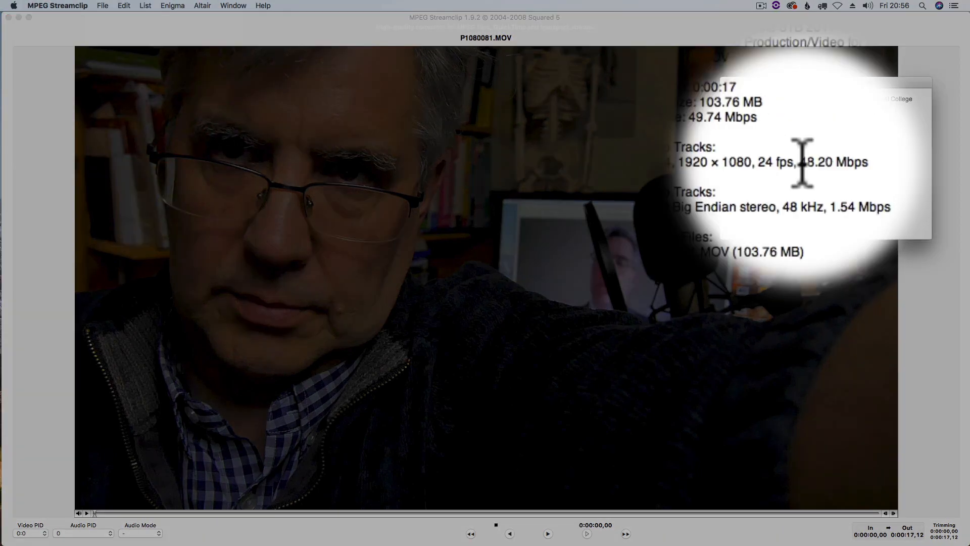
drag(801, 163, 818, 157)
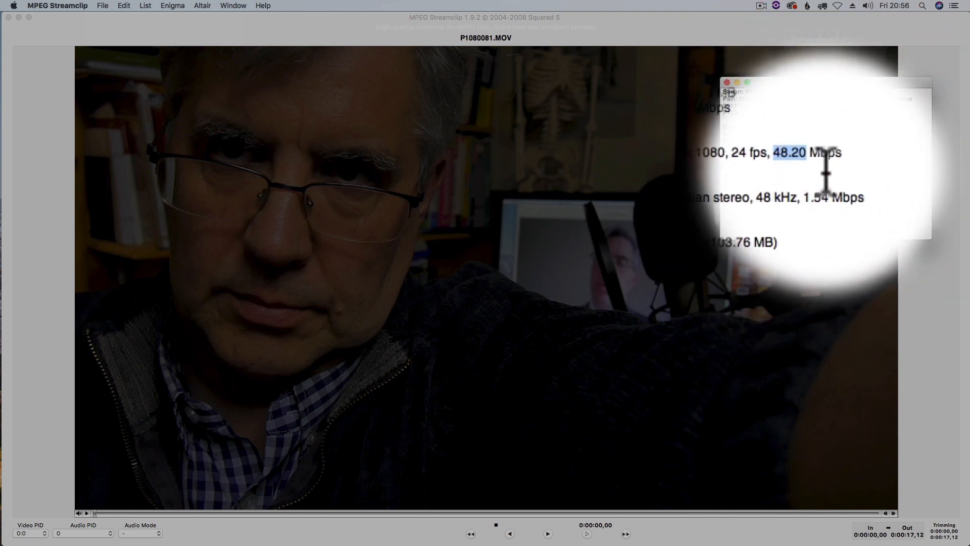
click(818, 161)
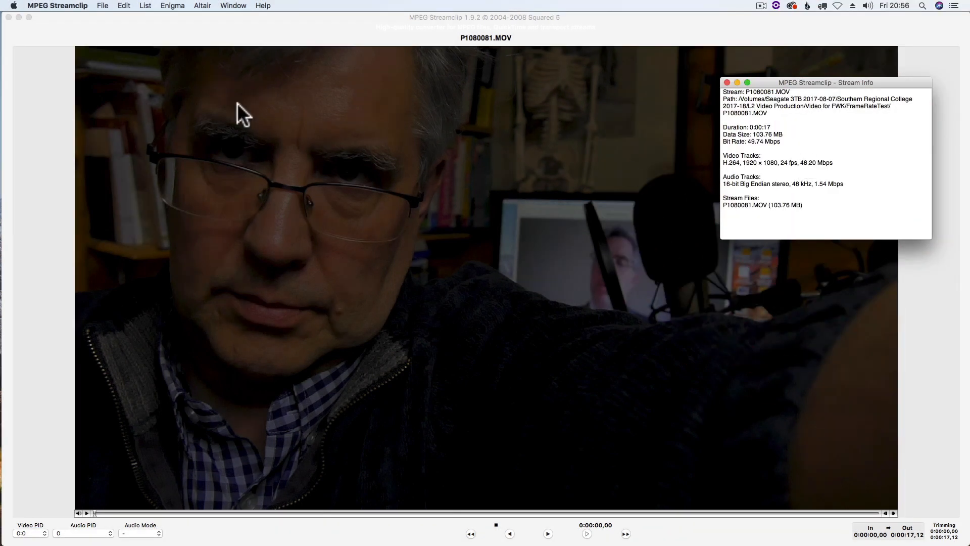
click(726, 82)
Set up another QuickTime export of P1080081.MOV with H.264 compression and the quality raised to 100%
click(103, 6)
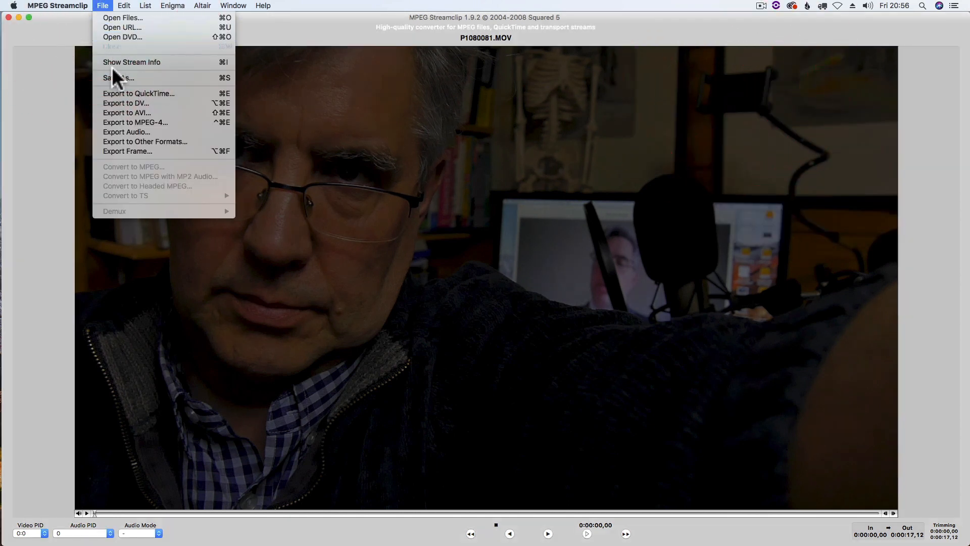
click(126, 93)
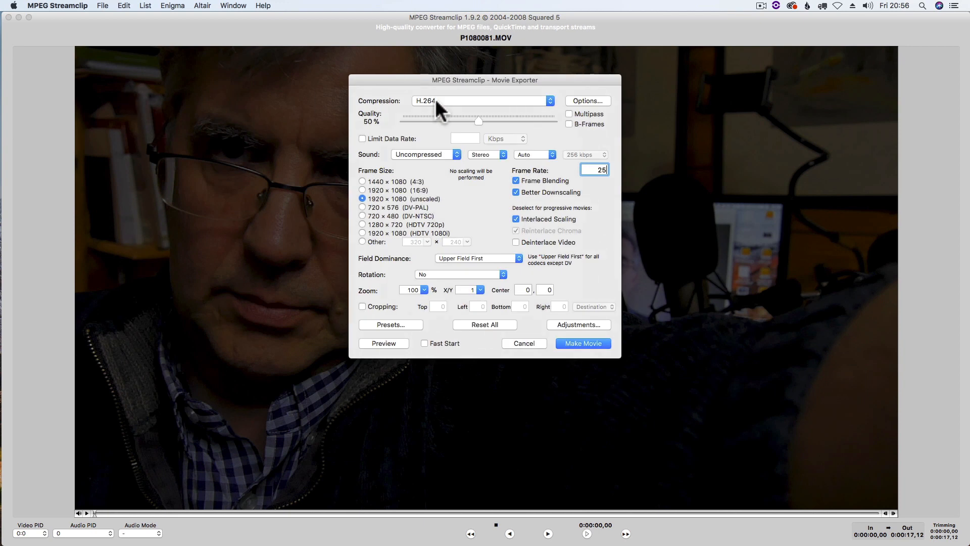
click(435, 101)
click(435, 101)
drag(480, 120, 559, 125)
Make the movie and save it as P1080081c.mov in the FrameRateTest folder
click(573, 340)
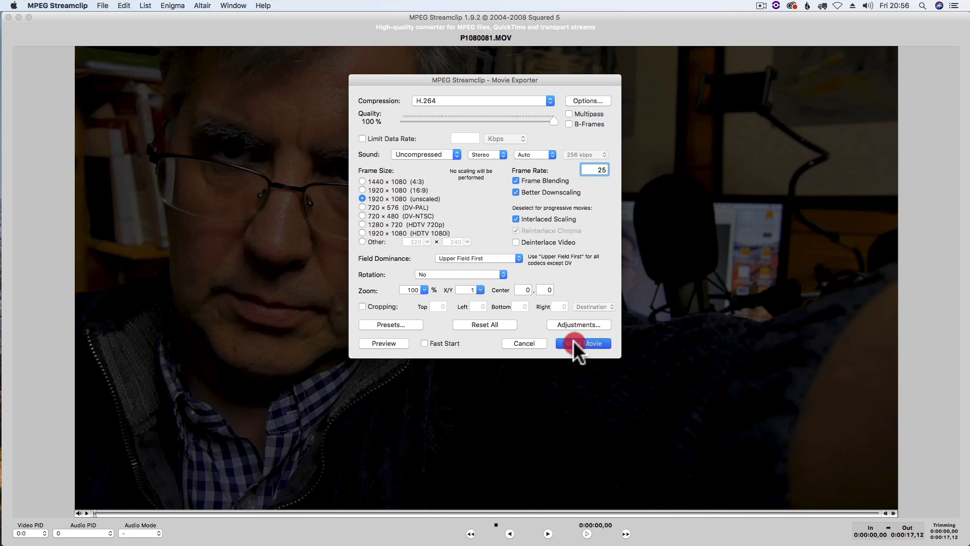
click(465, 111)
text(c)
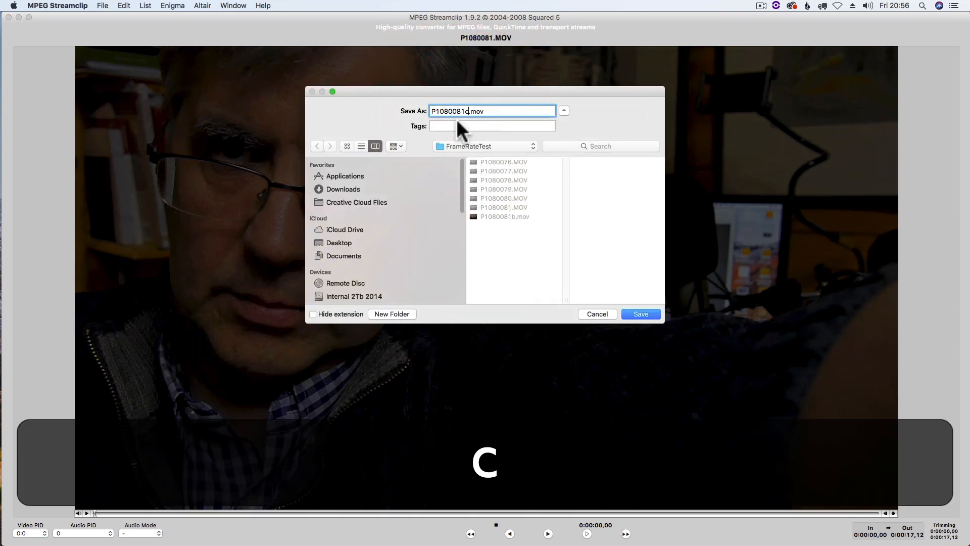
click(640, 312)
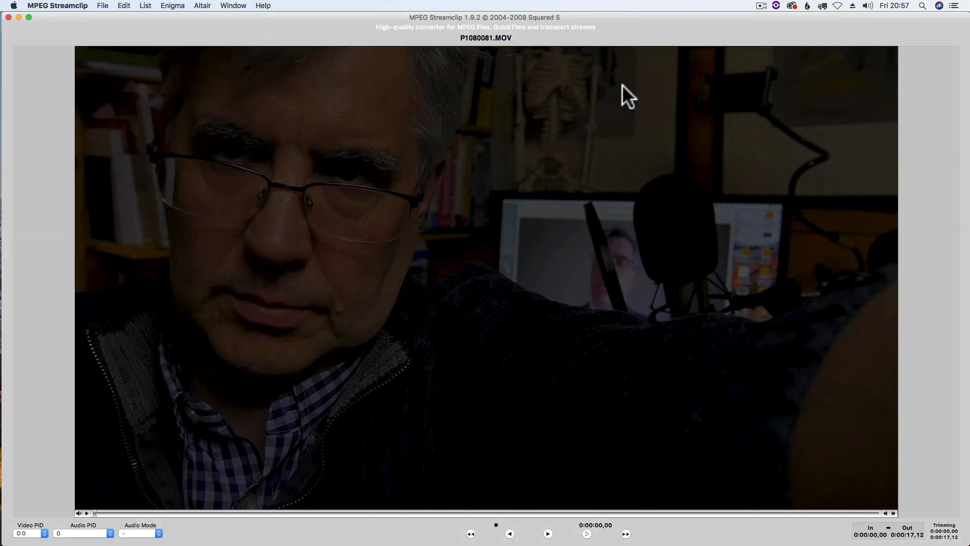
Play P1080081c.mov from the FrameRateTest folder in QuickTime Player, with its details in the inspector, and pause near the end
drag(99, 20, 97, 65)
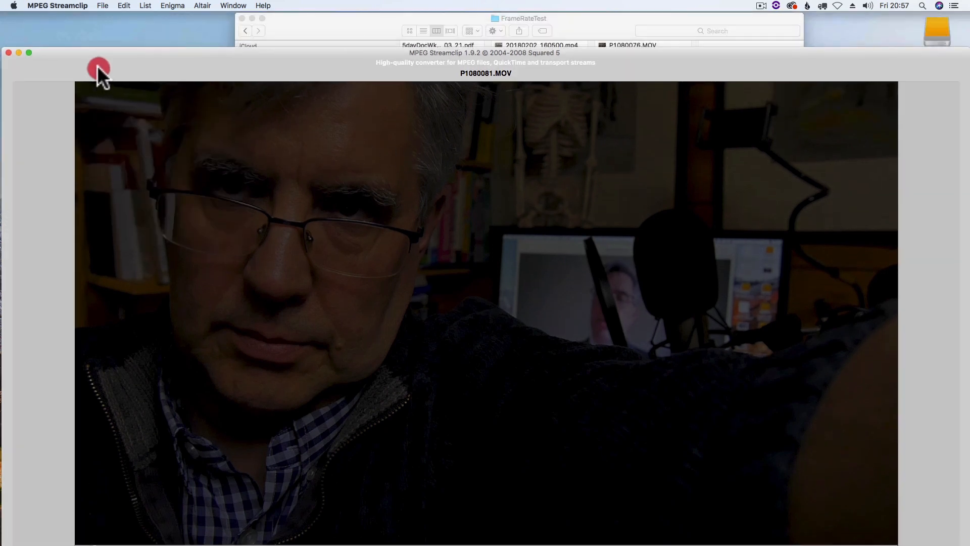
click(316, 16)
double_click(624, 108)
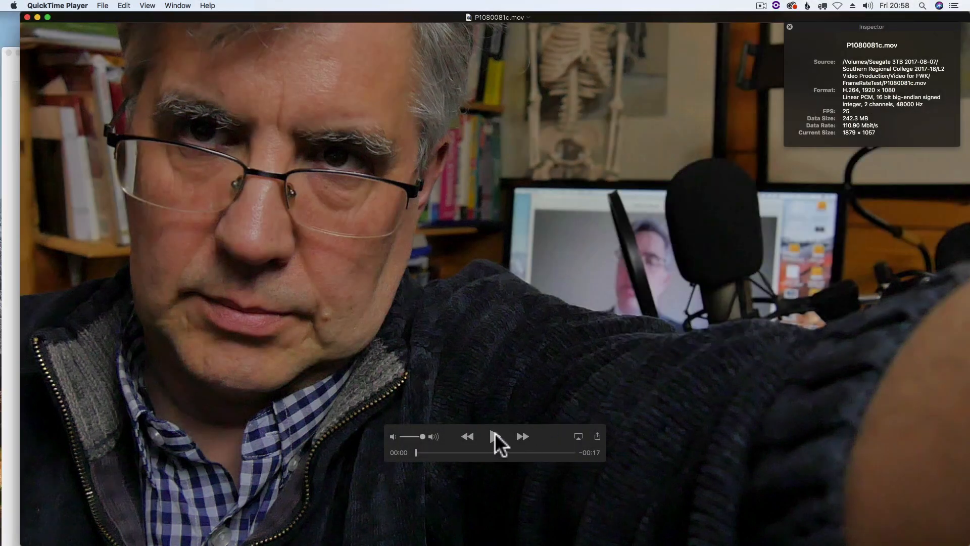
click(495, 434)
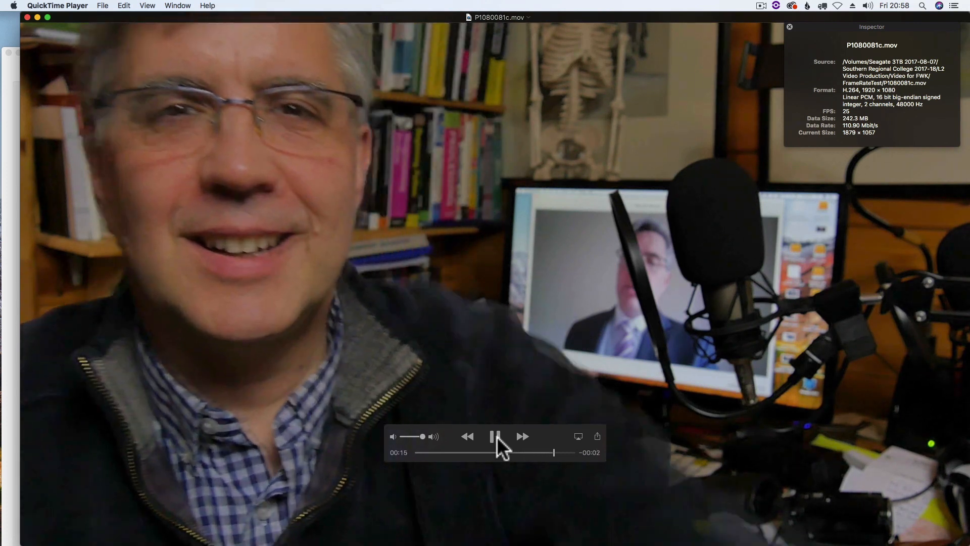
click(495, 436)
Quit QuickTime Player and play the original P1080081.MOV in MPEG Streamclip, pausing about seven seconds in
click(27, 17)
click(56, 5)
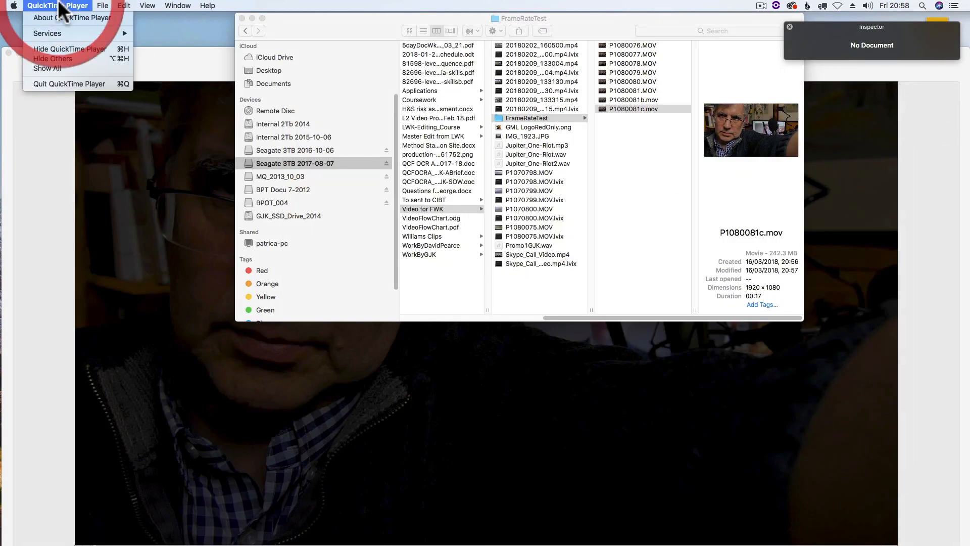
click(69, 82)
click(170, 63)
drag(168, 54, 162, 17)
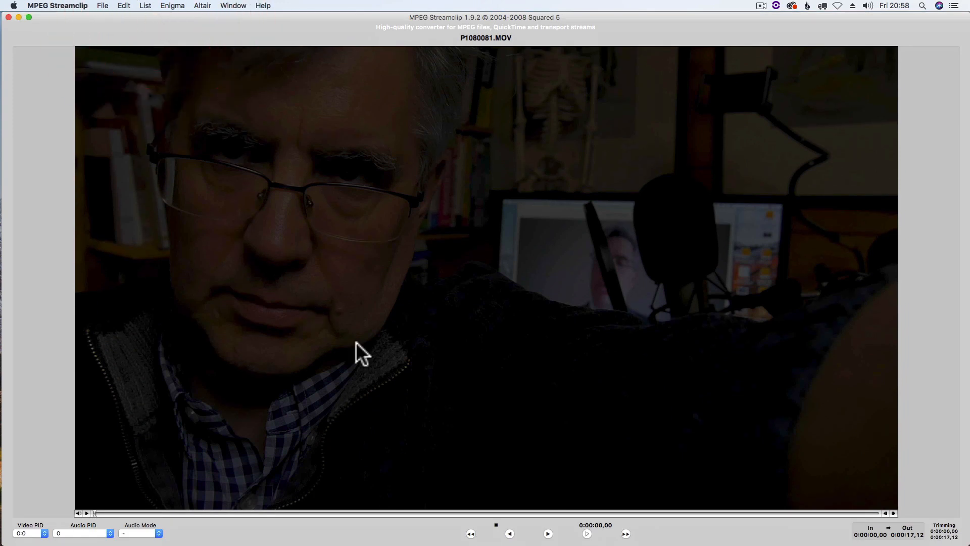
click(548, 535)
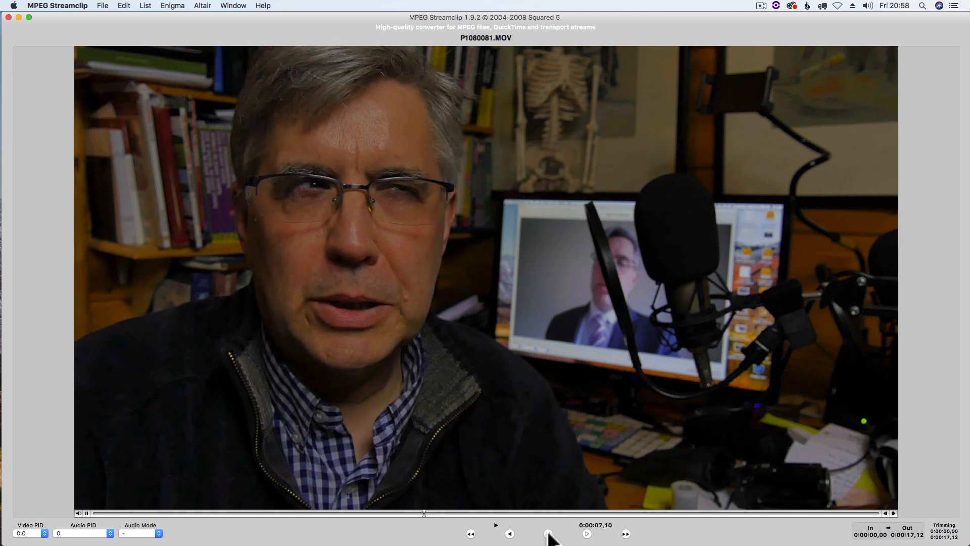
click(548, 534)
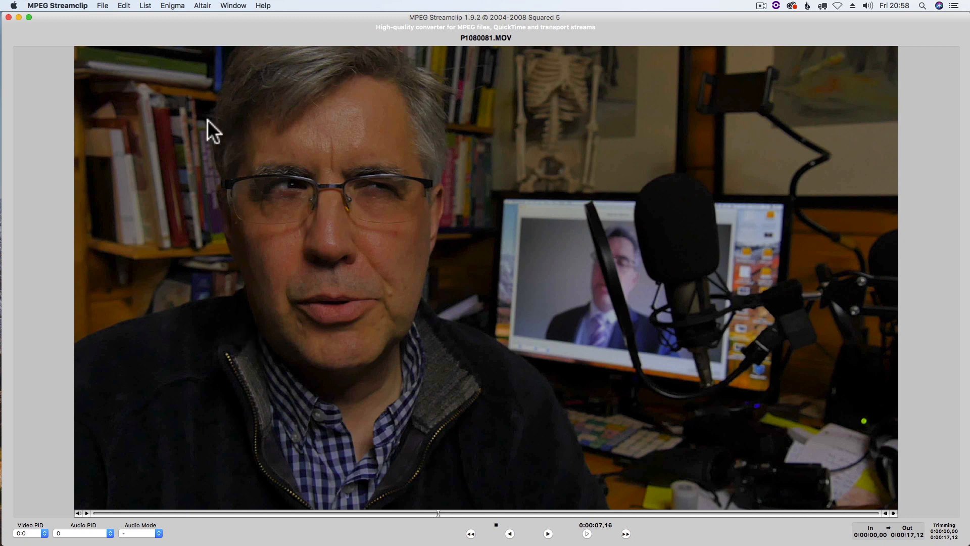
Export P1080081.MOV to MPEG-4 with H.264 at 100% quality and 25 fps, saving it as P1080081d.mp4 in the FrameRateTest folder
click(101, 5)
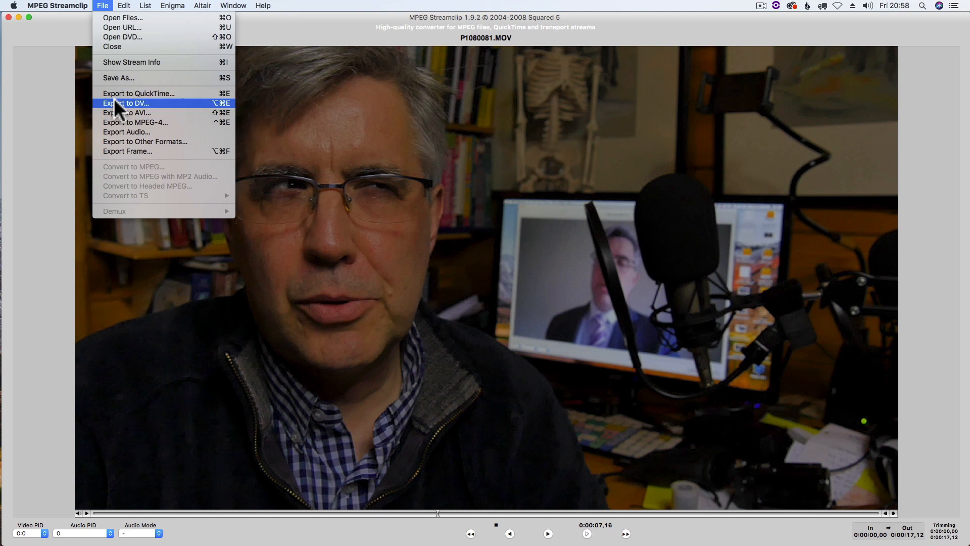
click(132, 122)
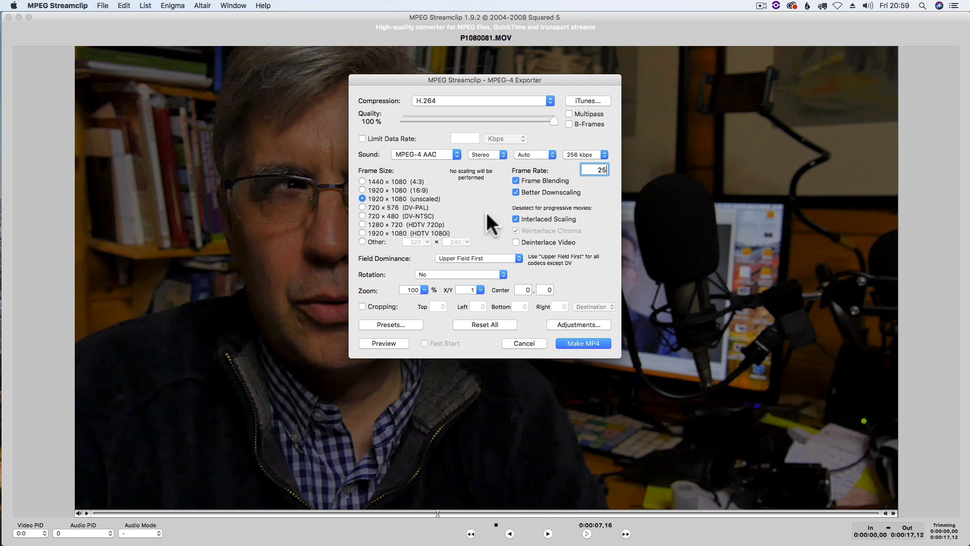
click(582, 343)
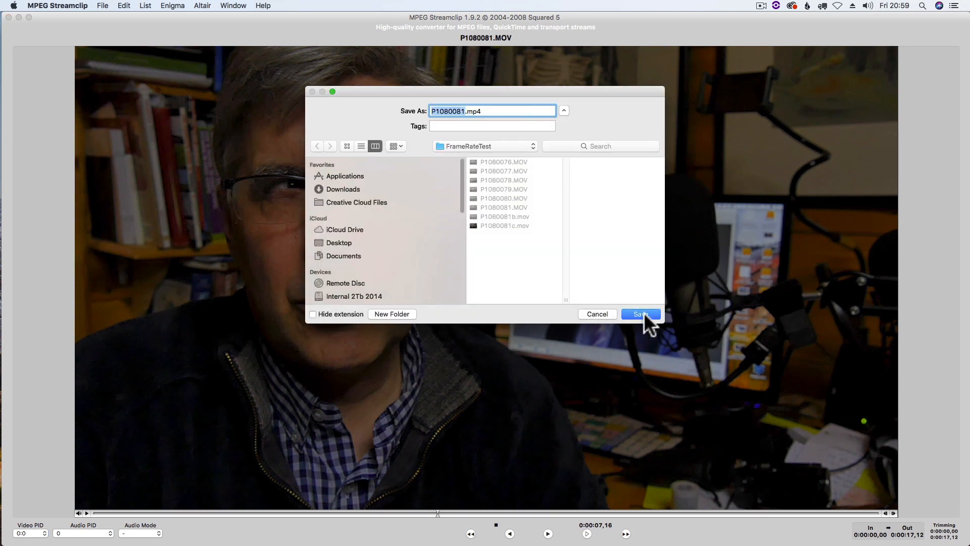
click(464, 112)
text(d)
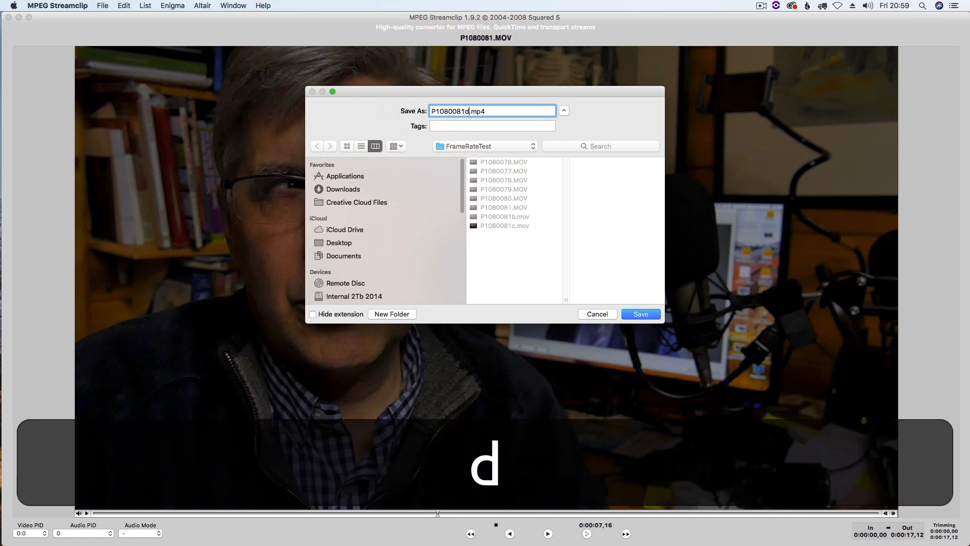
click(640, 314)
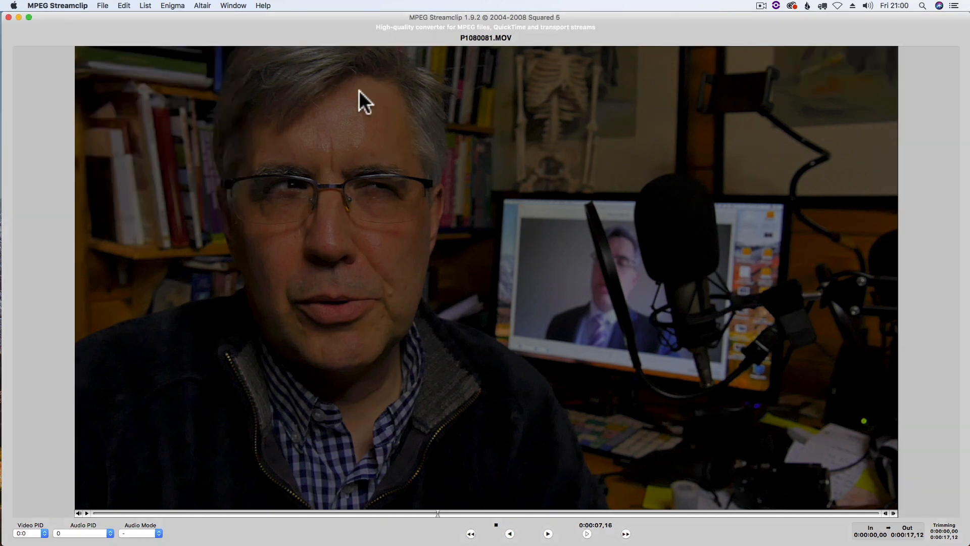
Open P1080081d.mp4 from the FrameRateTest folder in MPEG Streamclip and play it, pausing about nine seconds in
drag(332, 39, 335, 68)
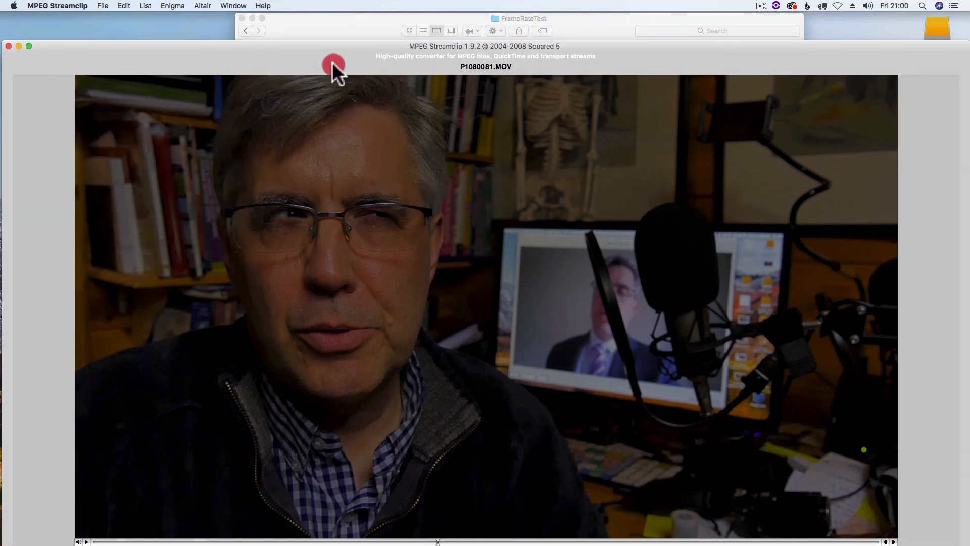
click(339, 24)
double_click(625, 117)
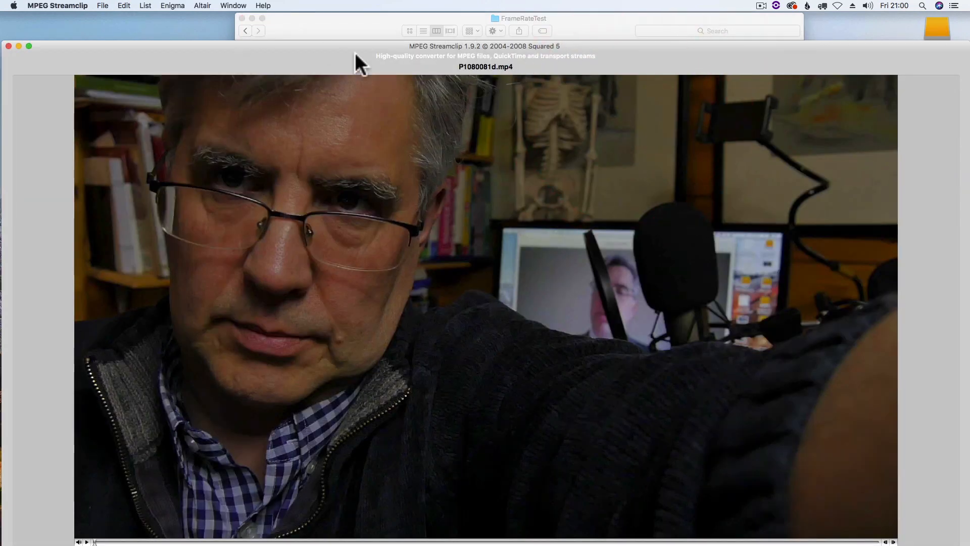
drag(324, 41, 332, 13)
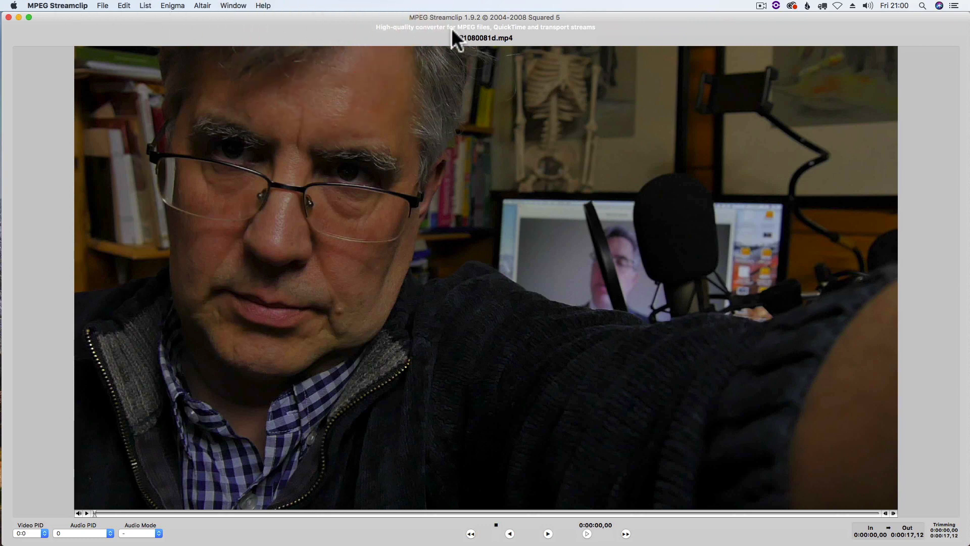
click(547, 533)
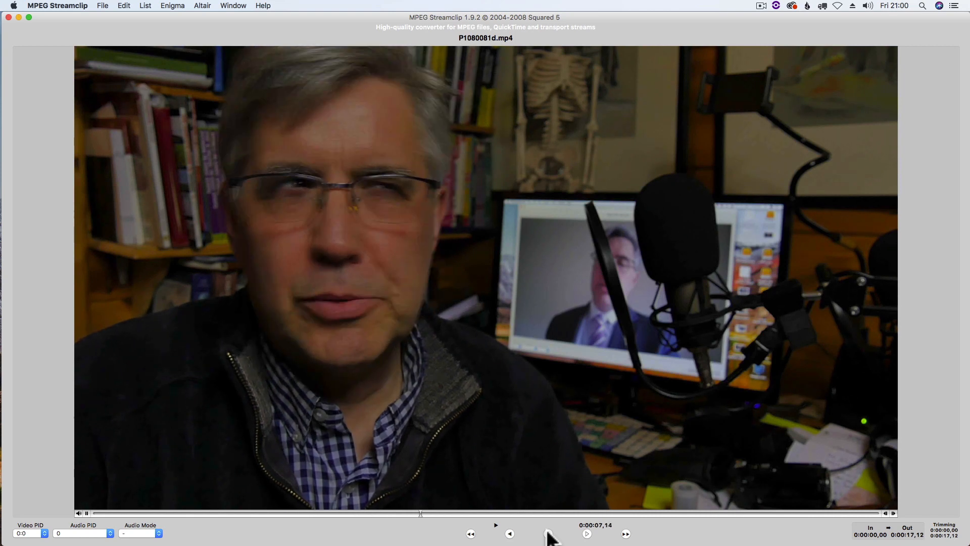
click(548, 534)
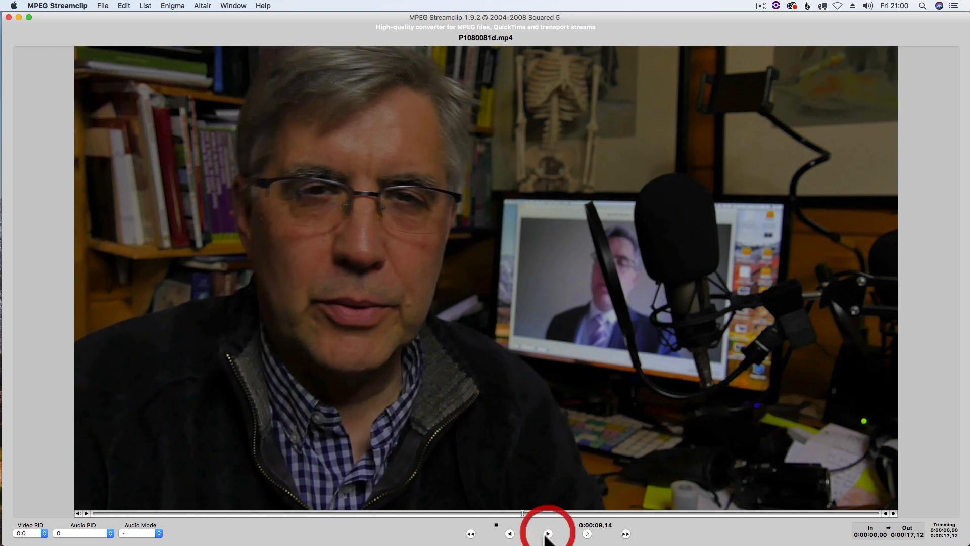
Look through the clips in the FrameRateTest folder and open the 3840 × 2160 movie P1080077.MOV
click(102, 6)
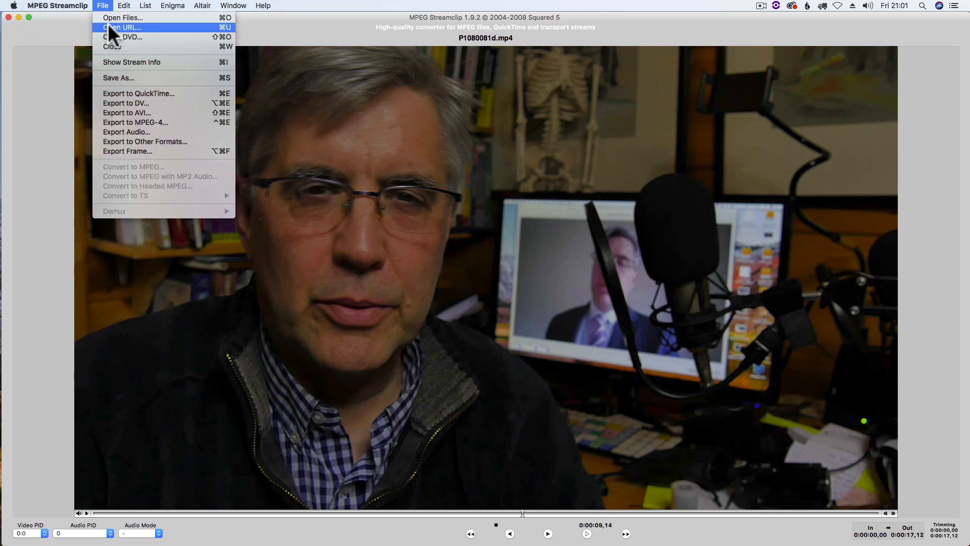
click(110, 17)
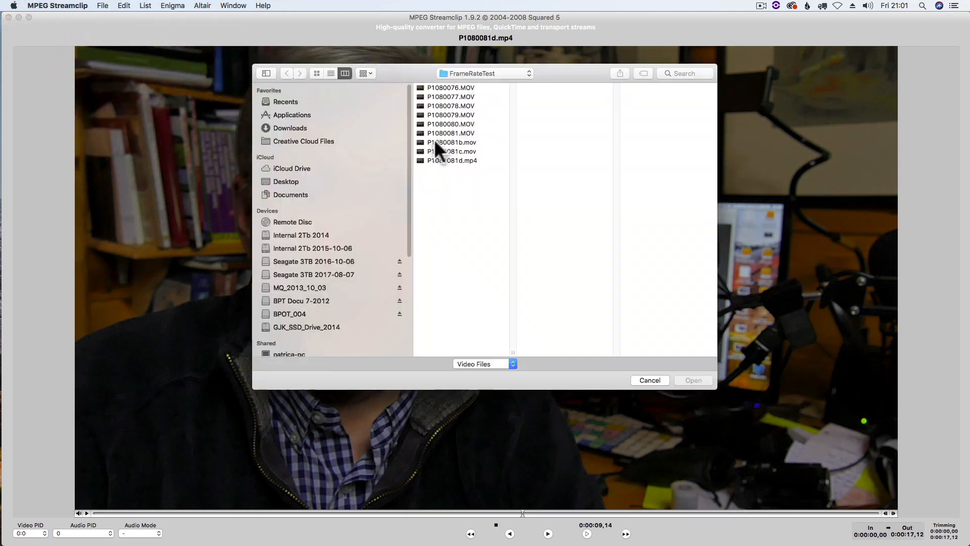
click(438, 130)
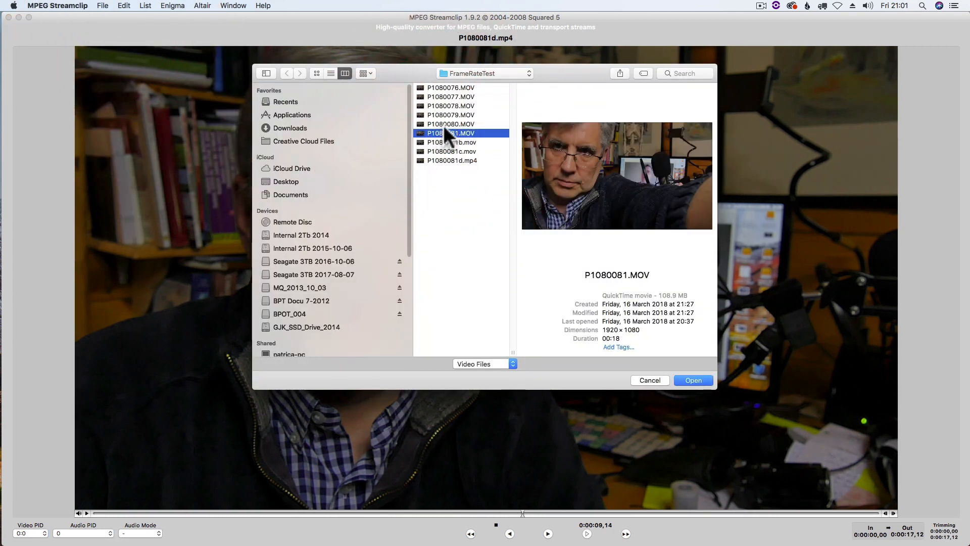
click(444, 126)
click(448, 104)
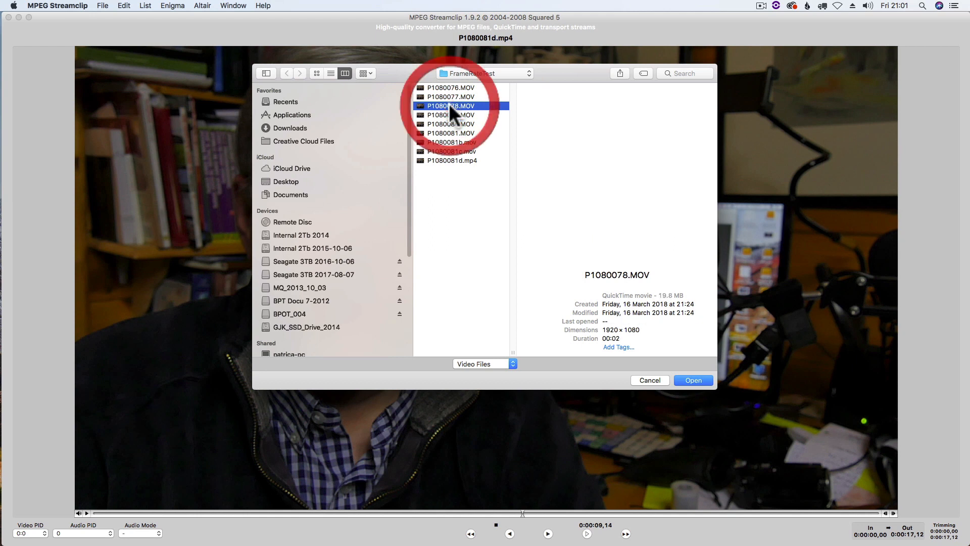
click(445, 94)
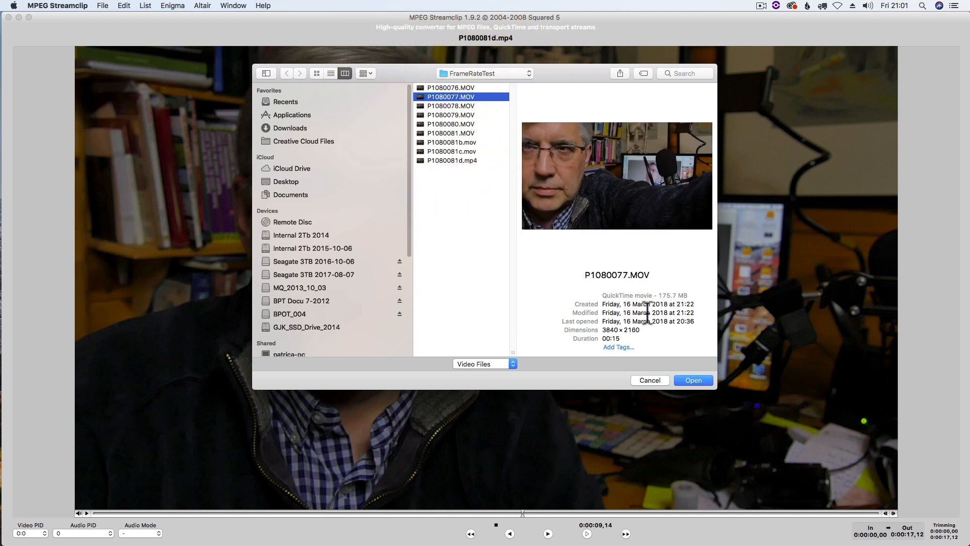
click(695, 380)
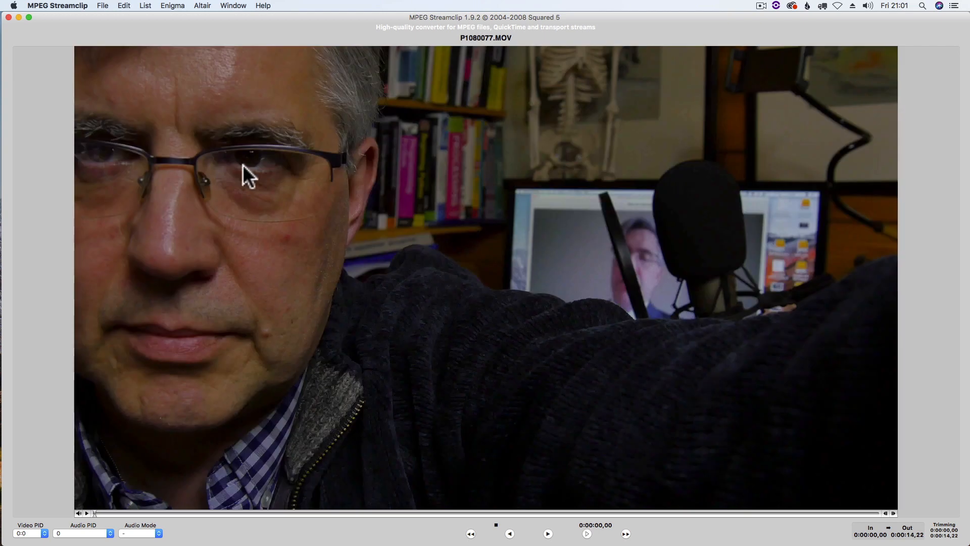
Set up an MPEG-4 export of P1080077.MOV with the frame size 1920 × 1080 (HDTV 1080i)
click(102, 5)
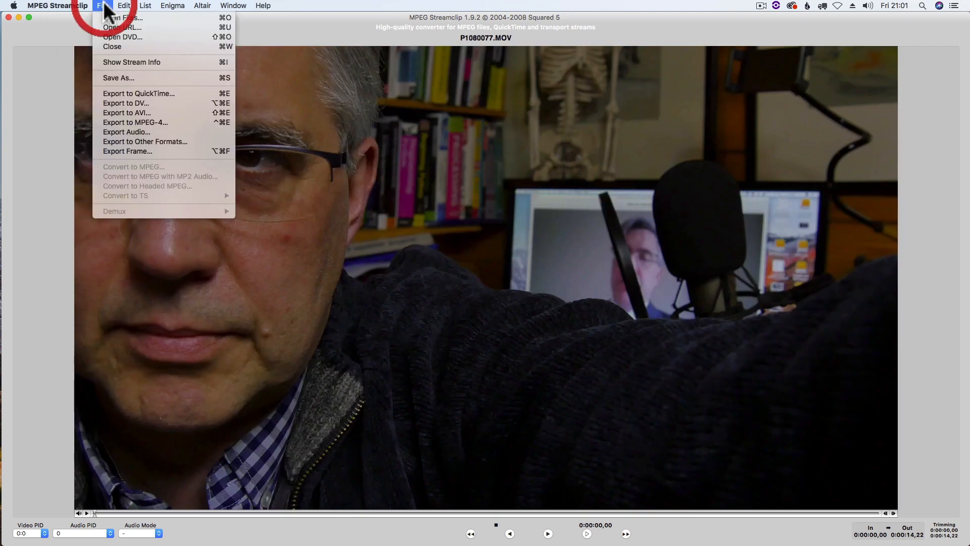
click(129, 121)
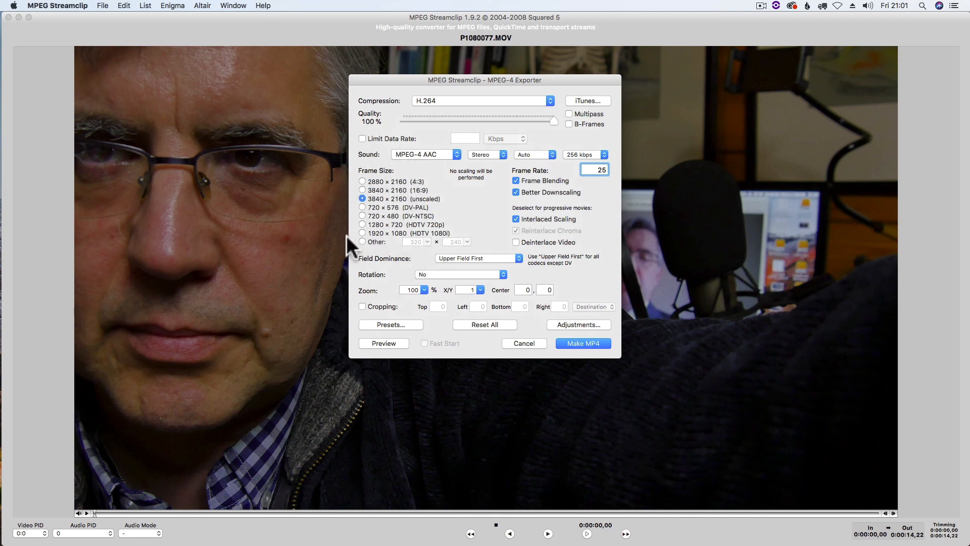
click(362, 233)
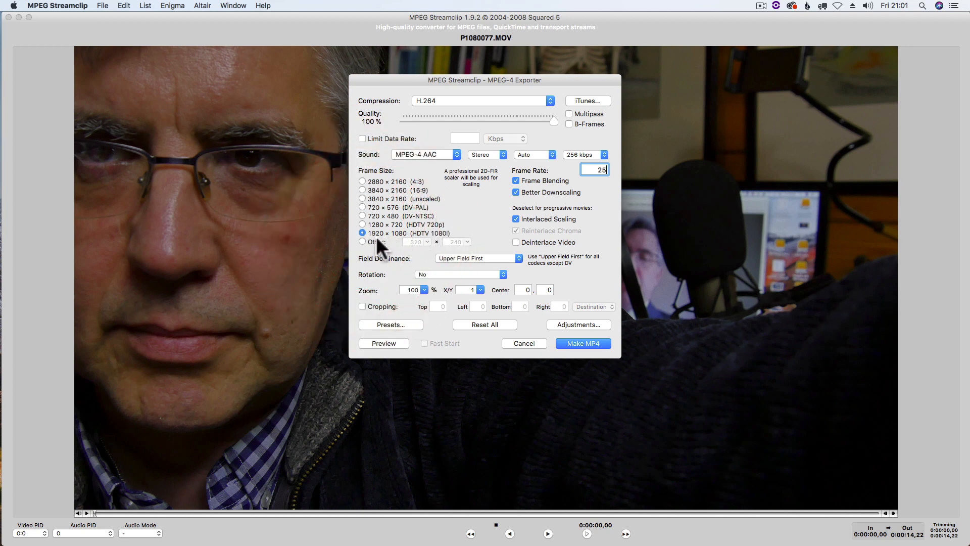
click(362, 241)
click(428, 242)
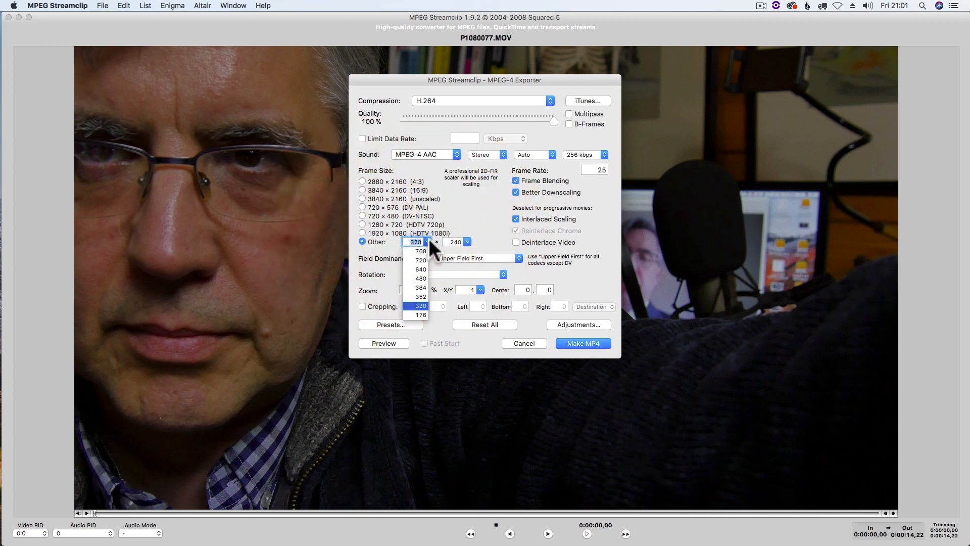
click(362, 232)
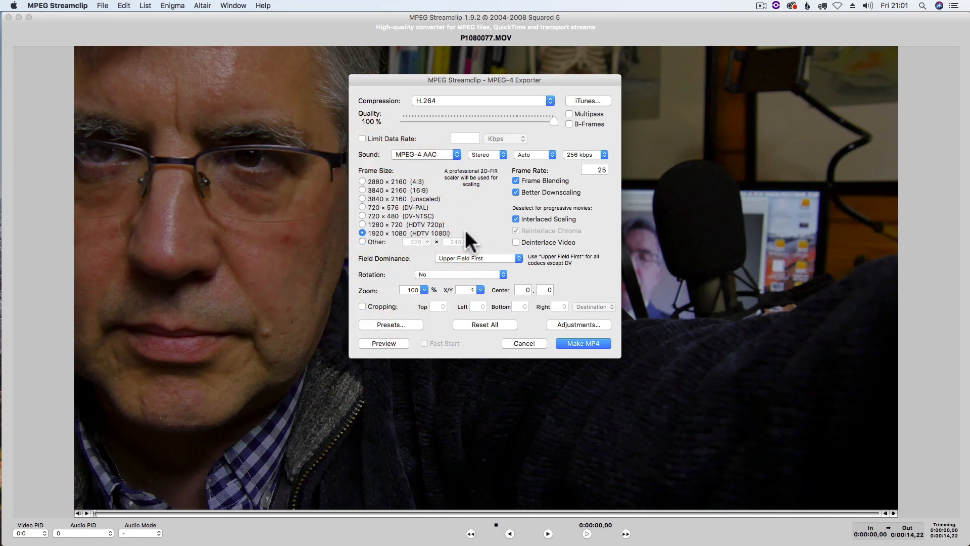
Turn on Deinterlace Video, make the MP4 and save it as P1080077d.mp4 in the FrameRateTest folder
click(516, 242)
click(585, 343)
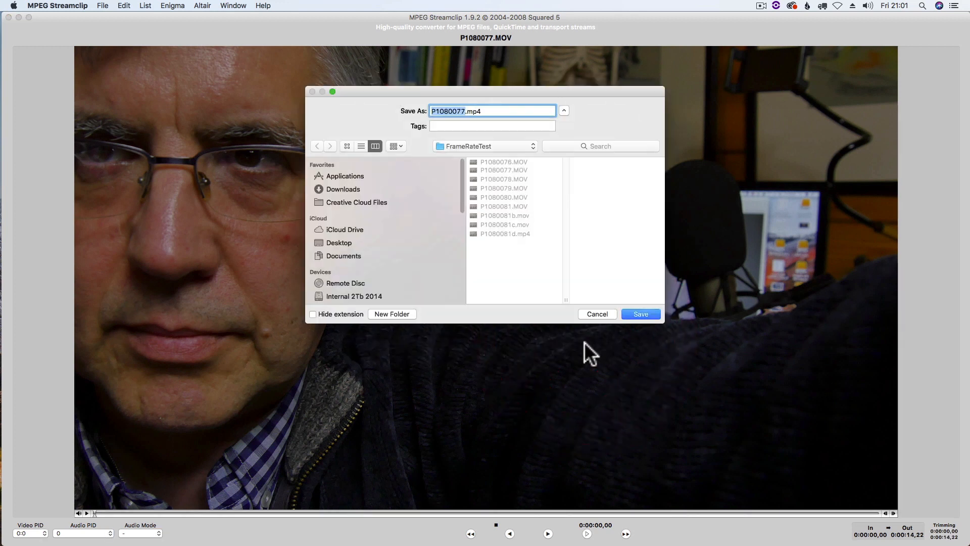
click(465, 112)
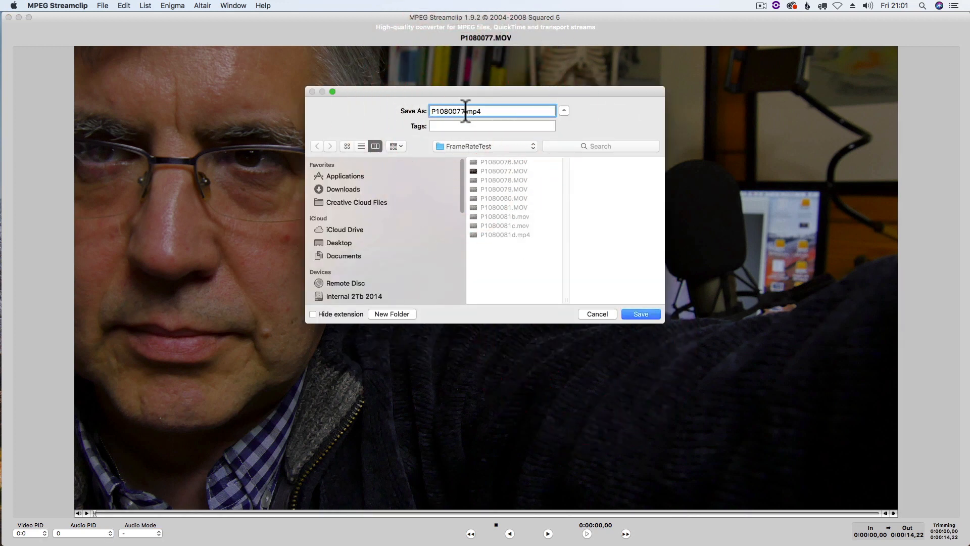
text(d)
click(645, 316)
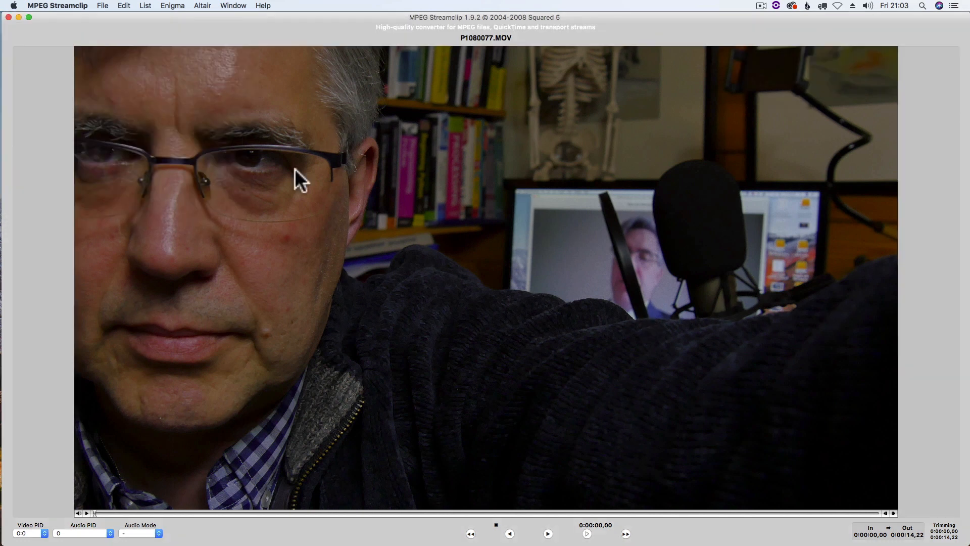
Set up a QuickTime export of P1080077.MOV with XDCAM HD422 1080p25 (50 Mb/s CBR) compression
click(103, 6)
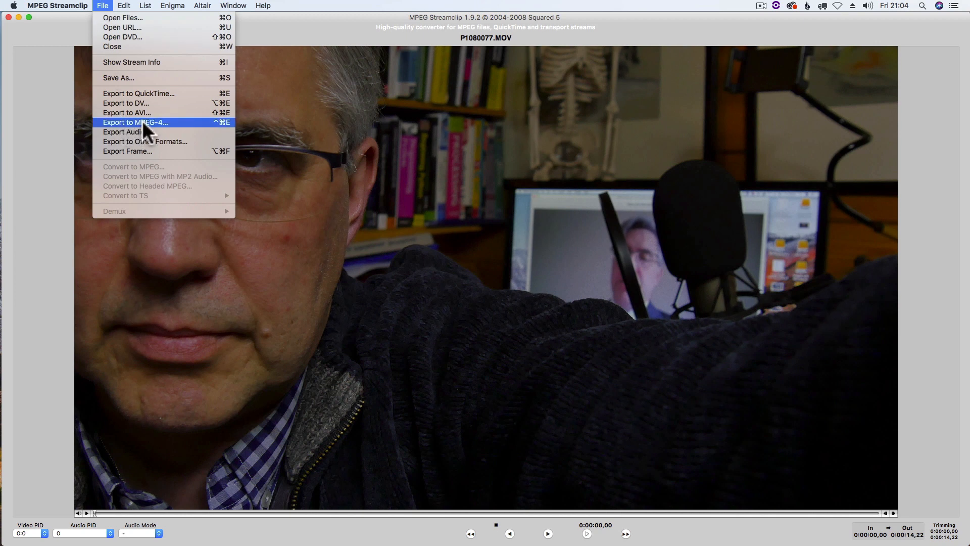
click(126, 93)
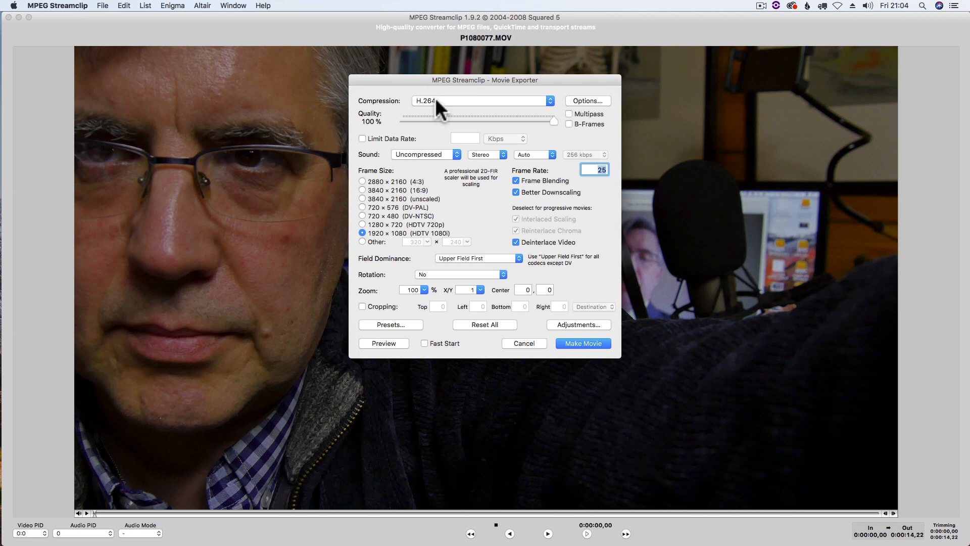
click(436, 101)
mouse_move(503, 539)
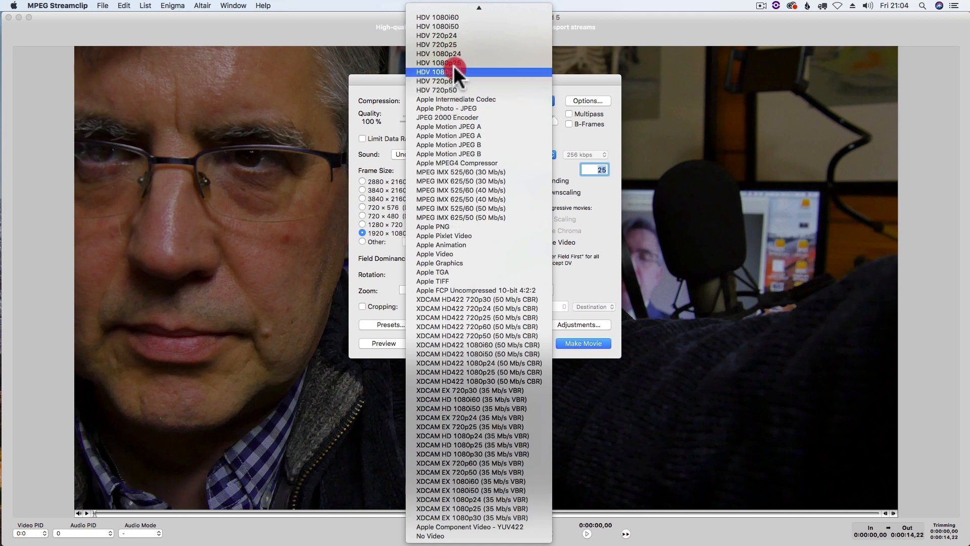
mouse_move(447, 6)
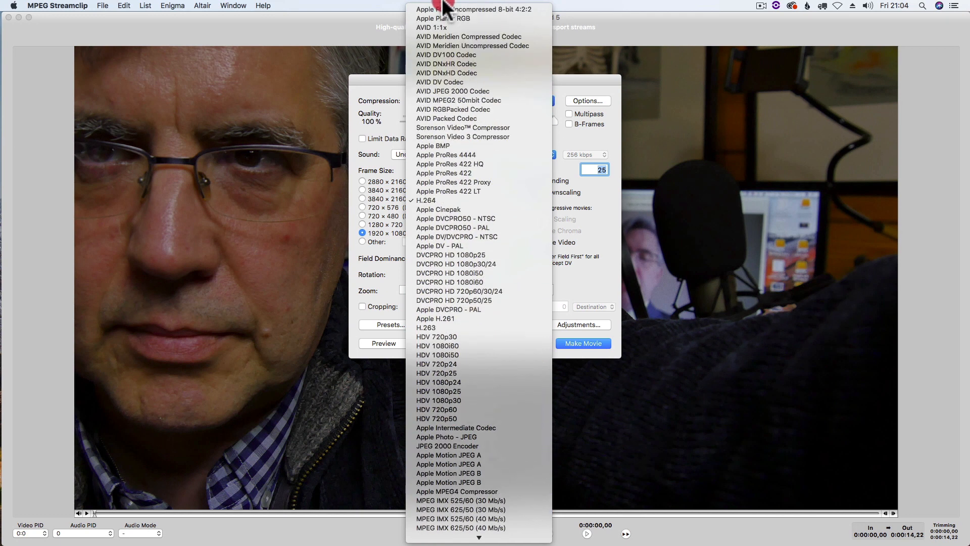
scroll(470, 343, down, 15)
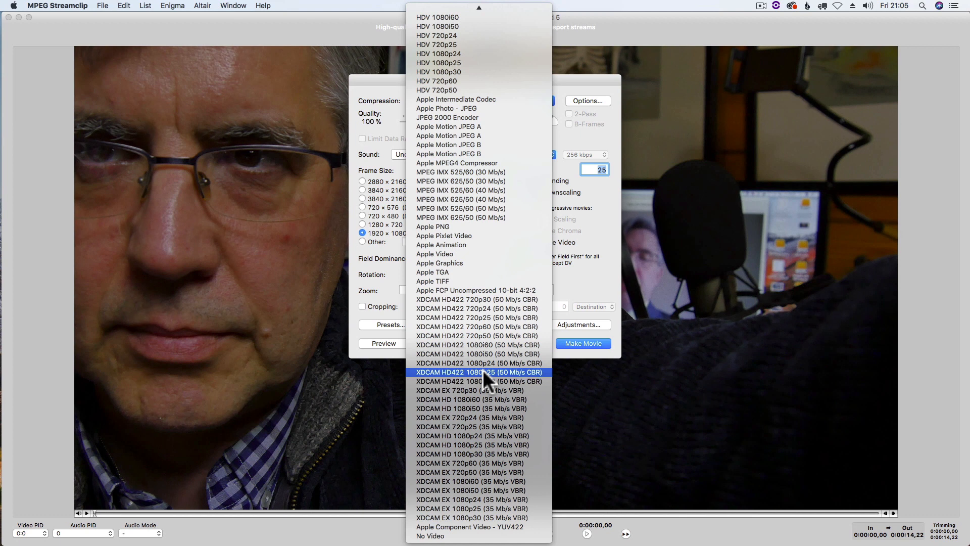
click(499, 371)
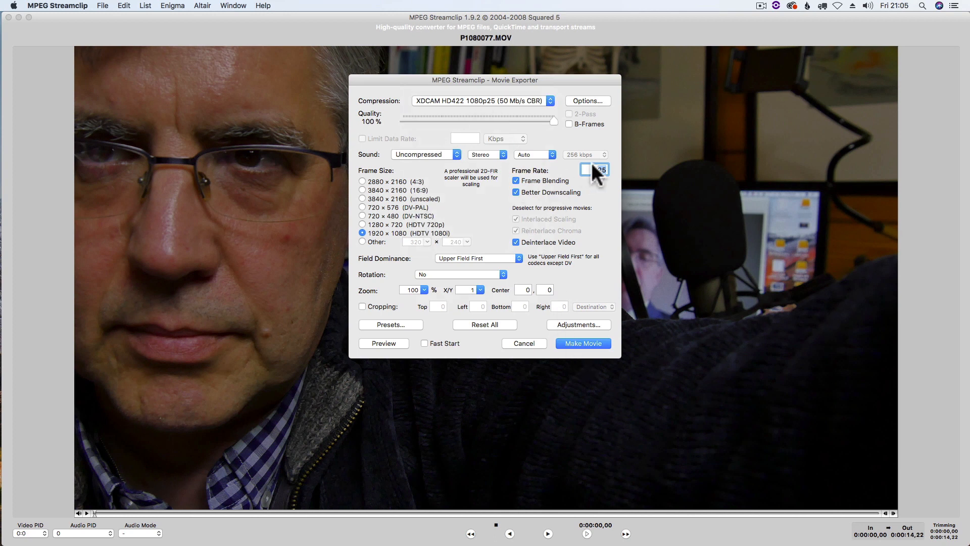
Turn off Deinterlace Video, make the movie and save it as P1080077e.mov in the FrameRateTest folder
click(516, 243)
click(576, 343)
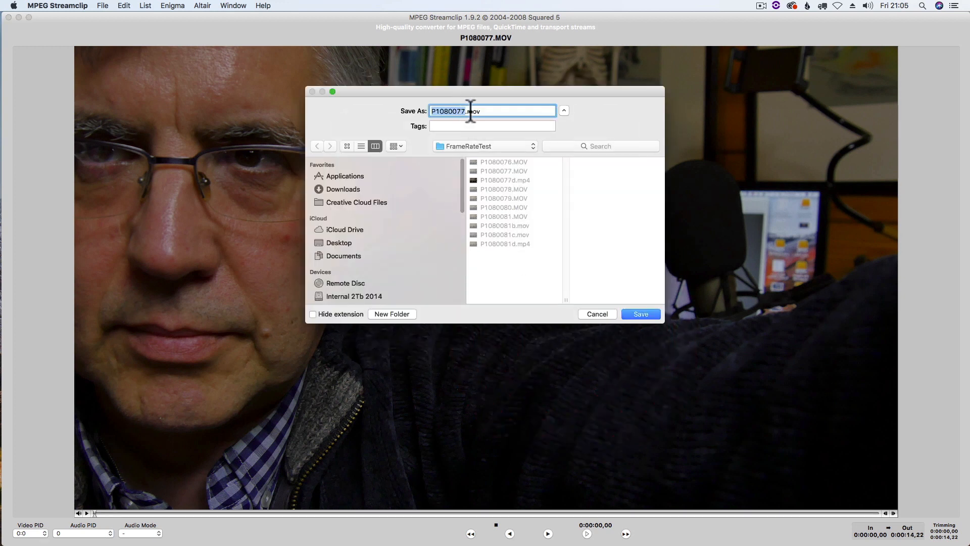
click(465, 111)
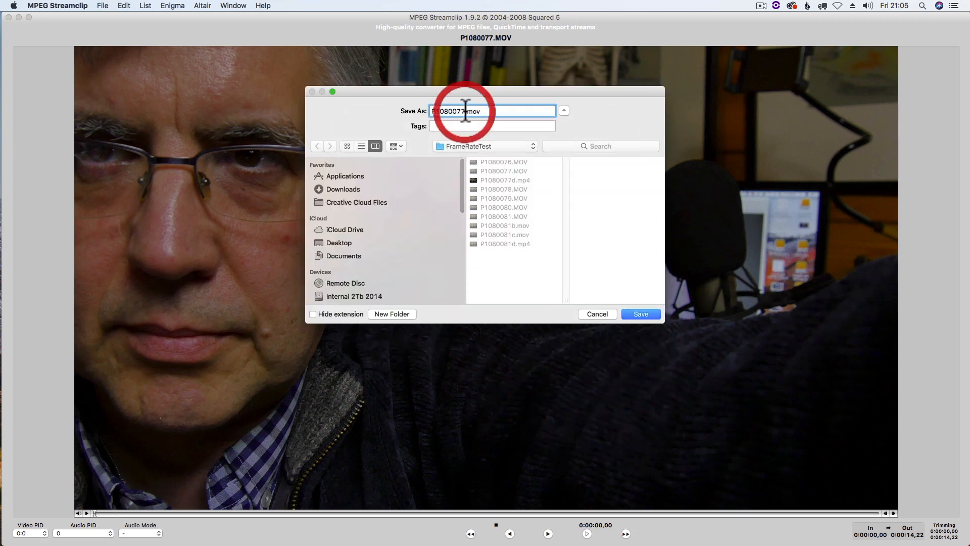
text(e)
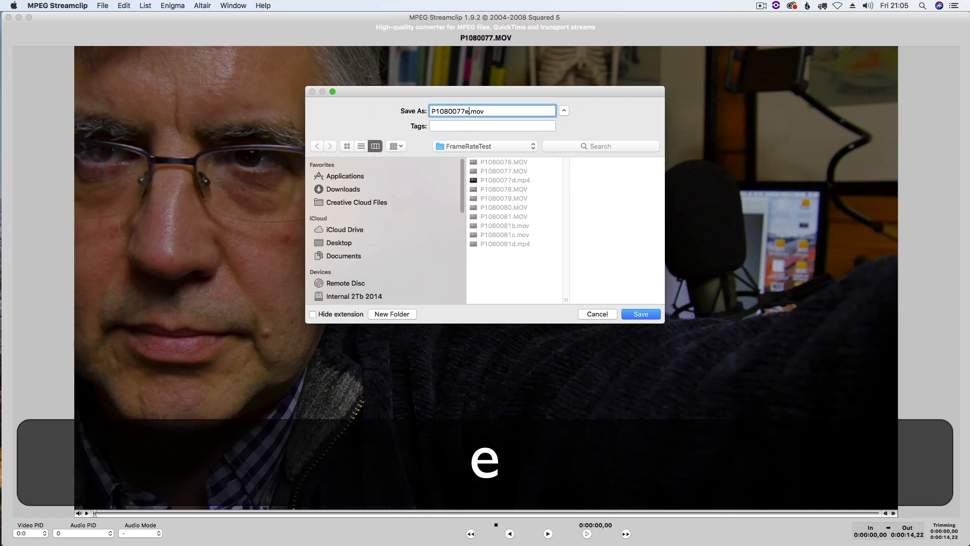
click(641, 314)
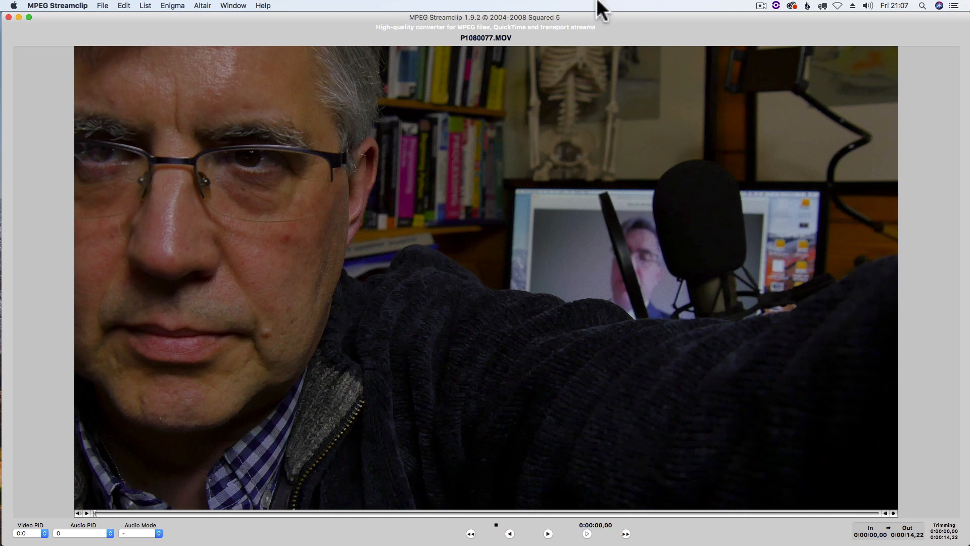
Switch to the FrameRateTest folder in Finder and compare the file details of P1080077e.mov and P1080077d.mp4
drag(265, 23, 267, 90)
click(338, 29)
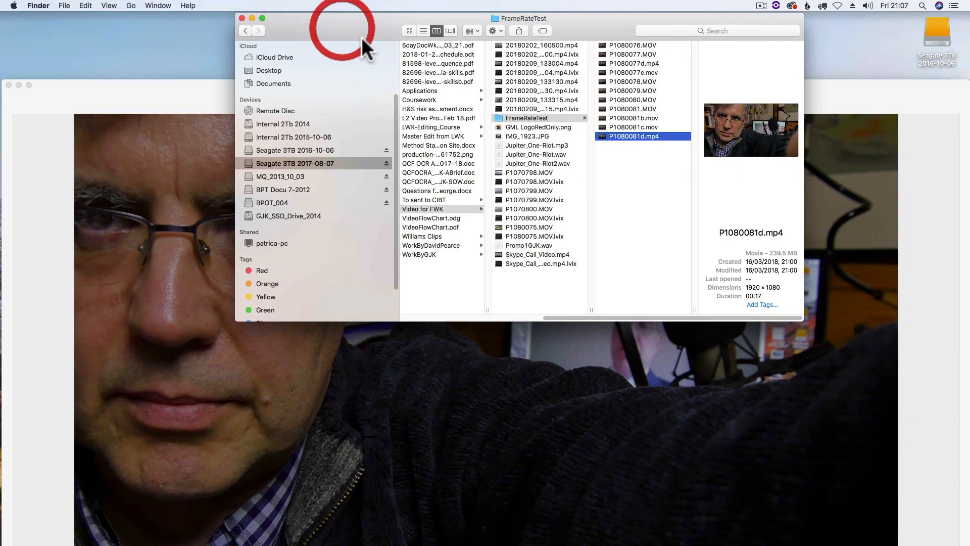
click(620, 72)
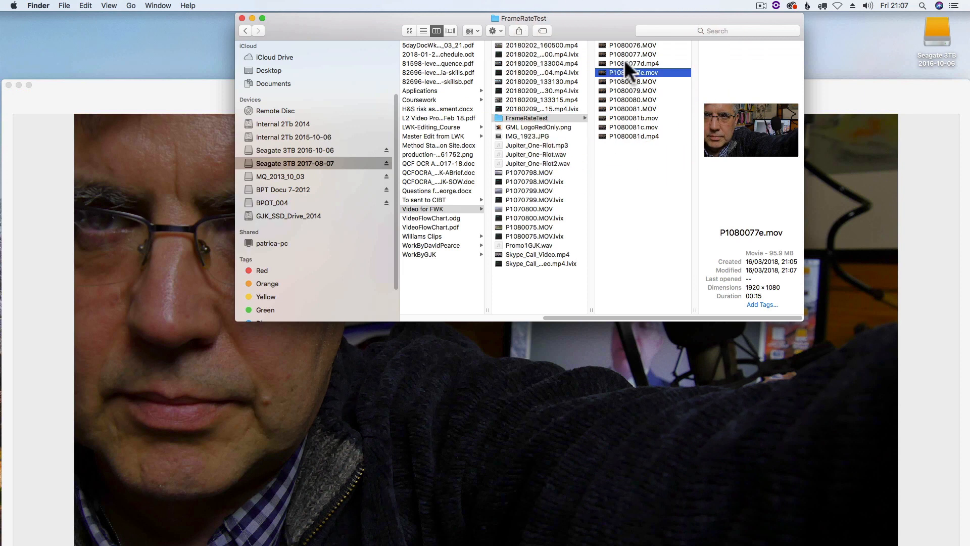
click(624, 61)
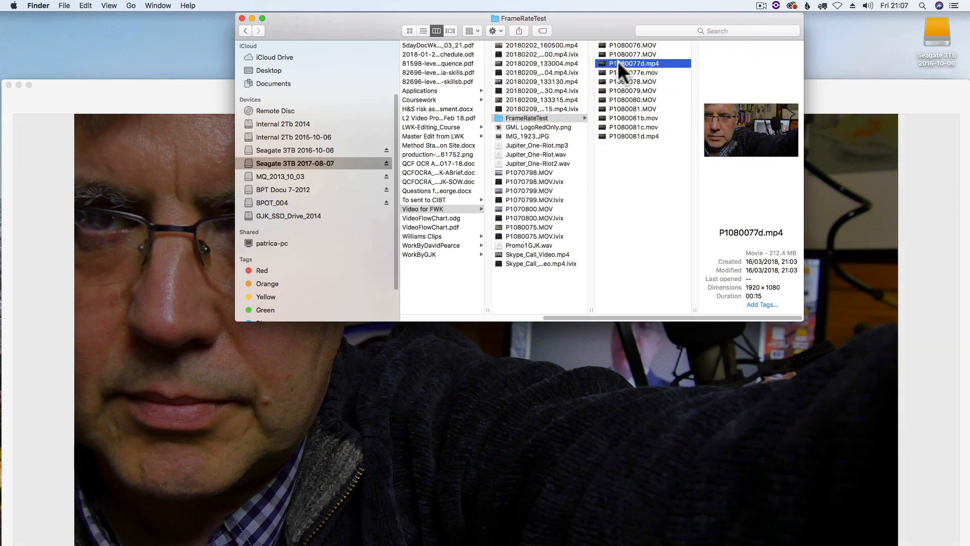
Open P1080077e.mov in QuickTime Player, play it to about 13 seconds, pause and close the movie
double_click(620, 71)
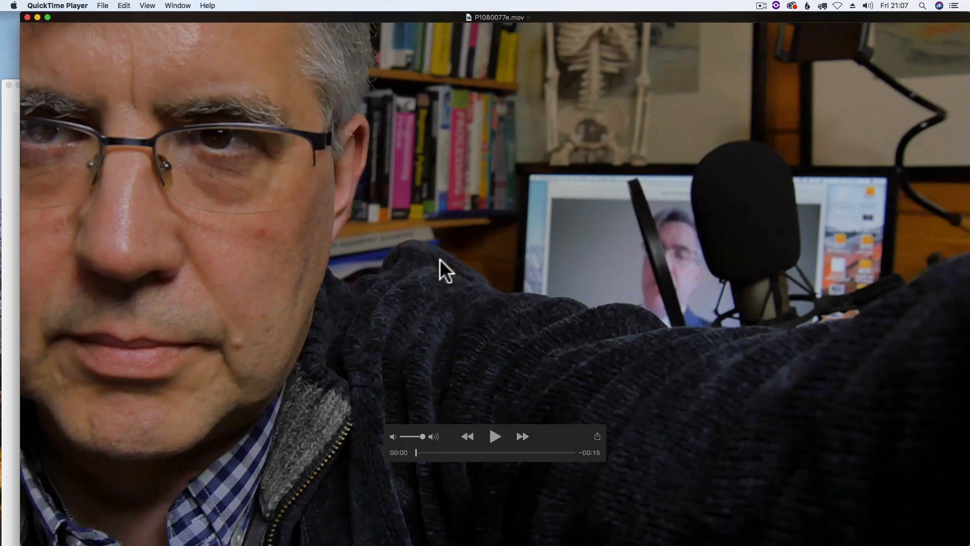
click(496, 434)
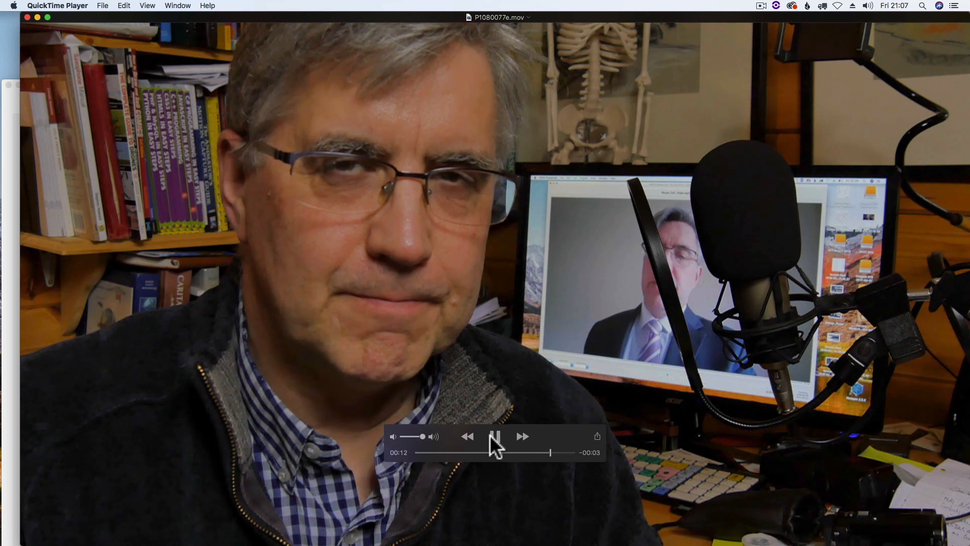
click(494, 436)
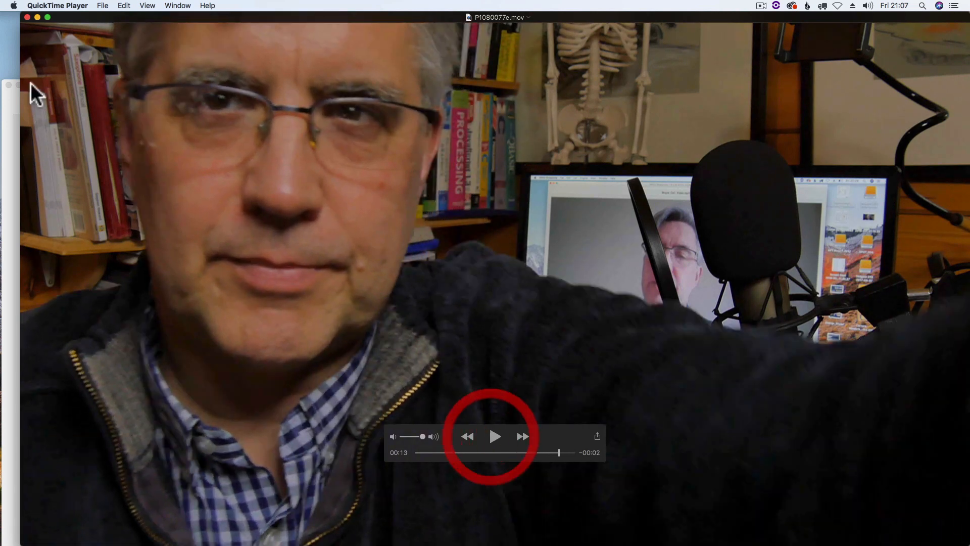
click(27, 17)
Return to MPEG Streamclip and set up a QuickTime export of P1080077.MOV with the AVID DNxHD Codec
drag(183, 88, 184, 22)
click(102, 6)
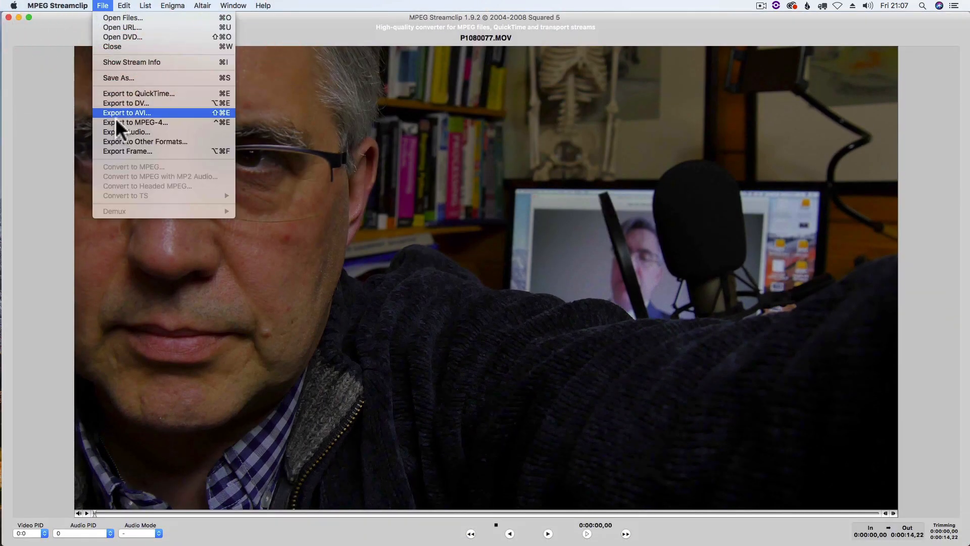
click(130, 94)
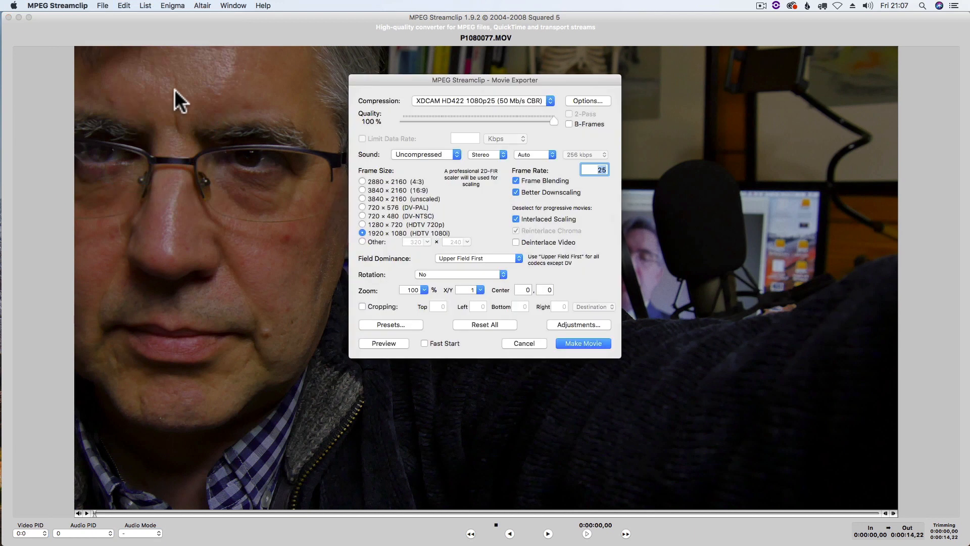
click(476, 100)
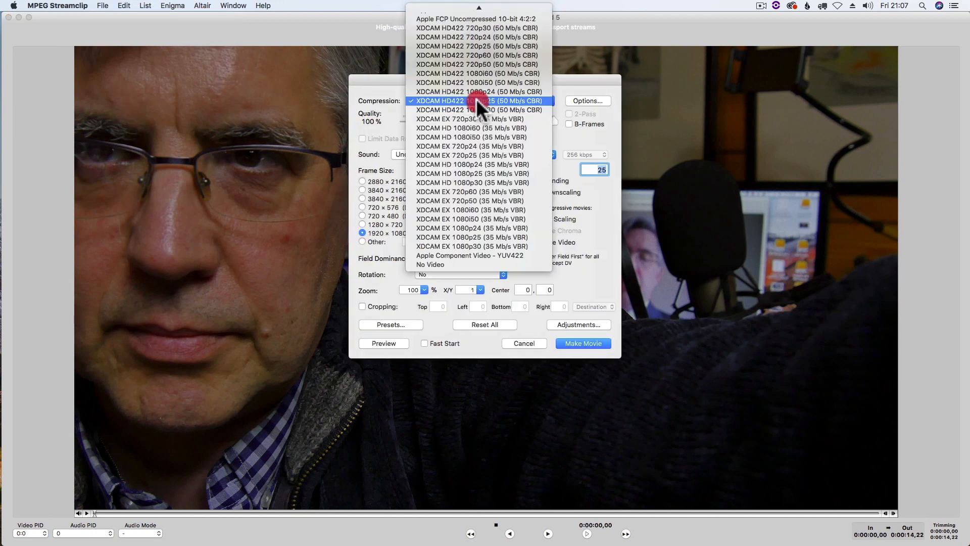
mouse_move(497, 5)
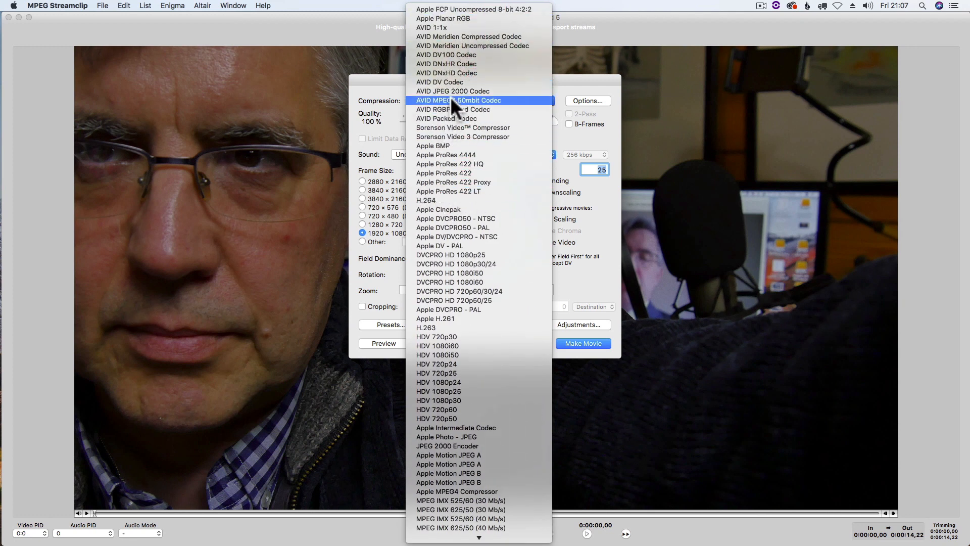
click(465, 72)
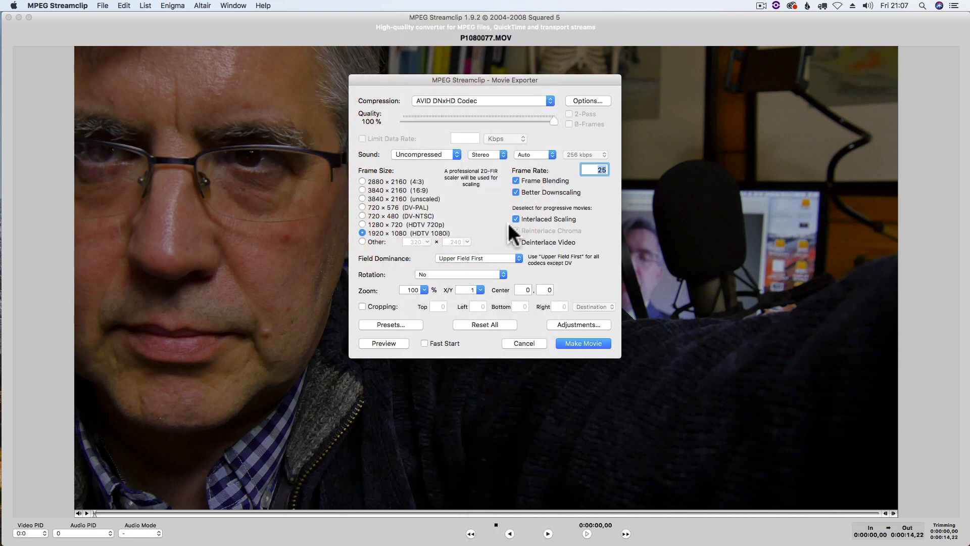
Make the DNxHD movie and save it as P1080077f.mov in the FrameRateTest folder
click(581, 344)
click(465, 112)
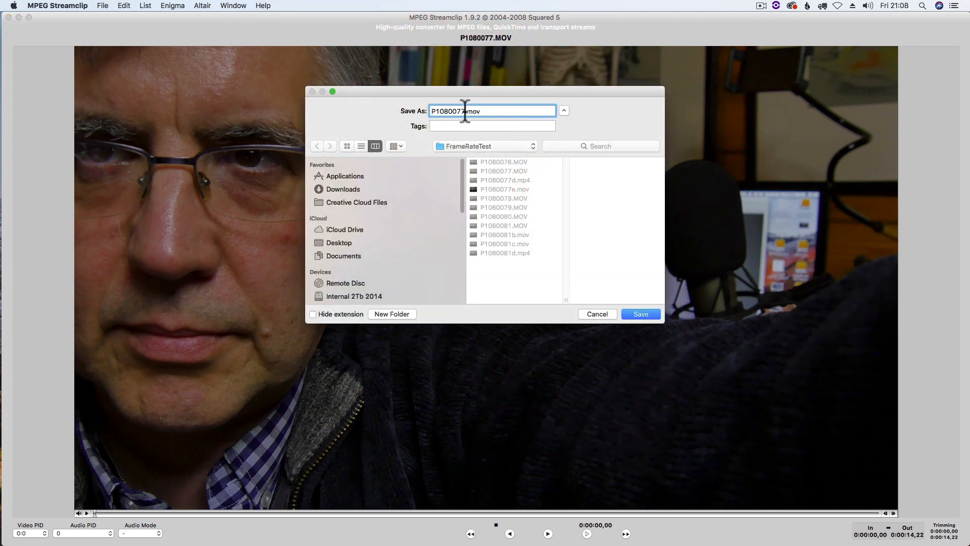
text(f)
click(638, 314)
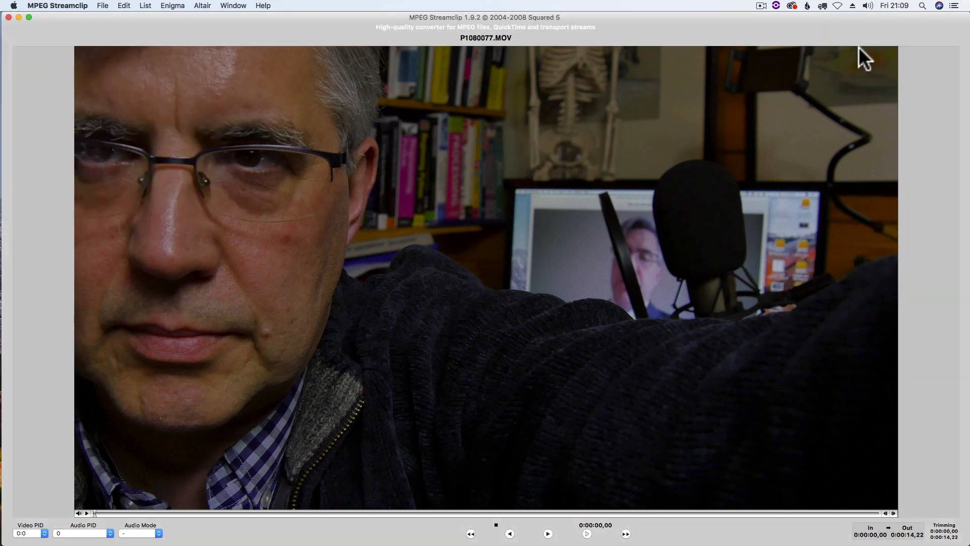
Check the details of P1080077f.mov in the FrameRateTest folder, and play it to the end in QuickTime Player
drag(267, 18, 269, 101)
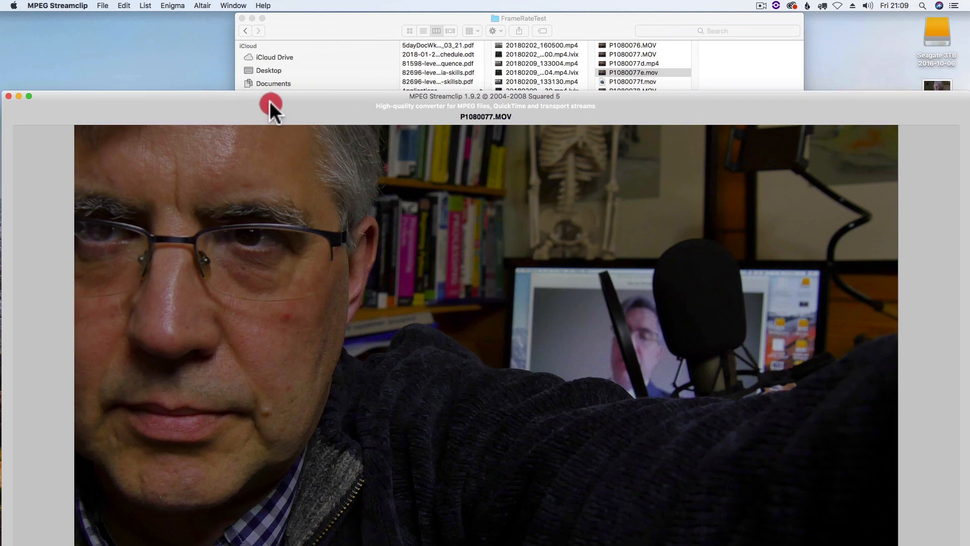
click(312, 29)
click(620, 80)
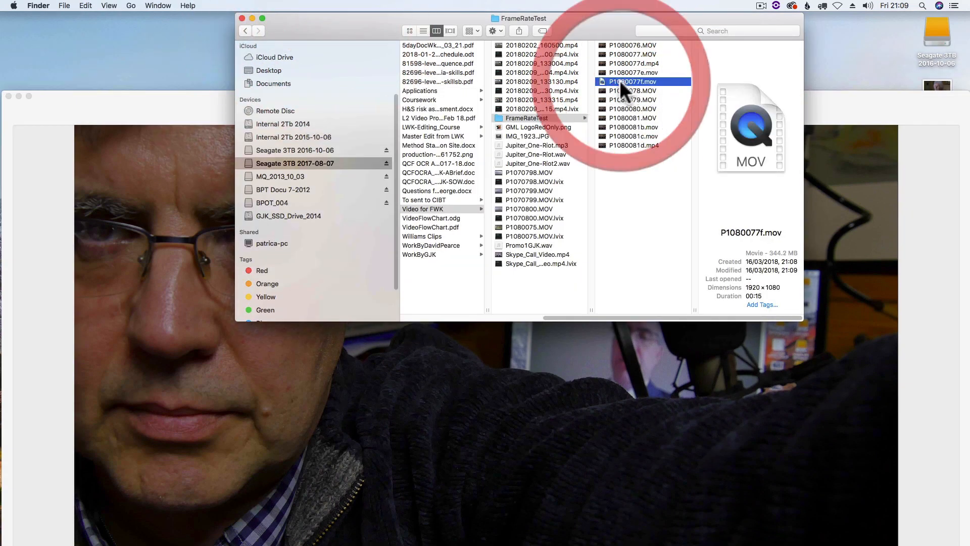
double_click(619, 79)
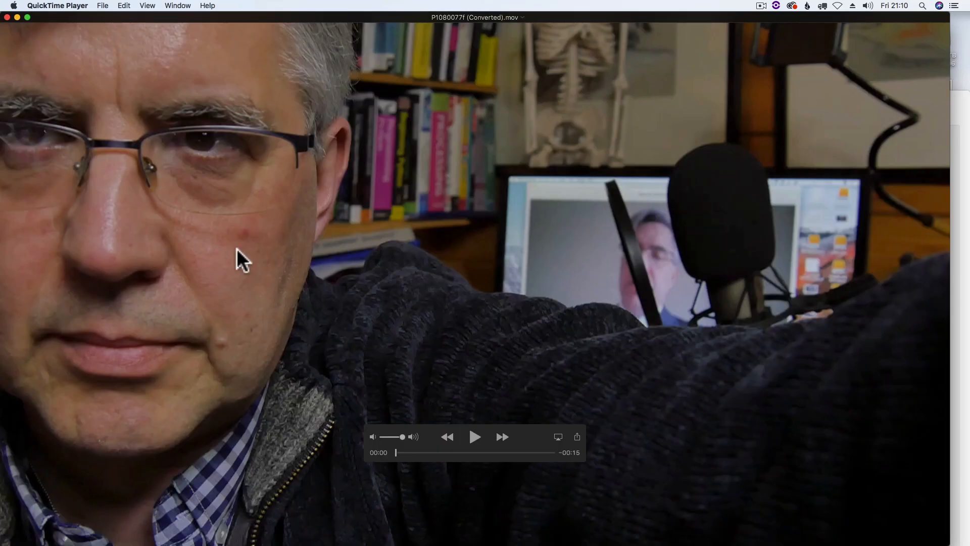
click(471, 434)
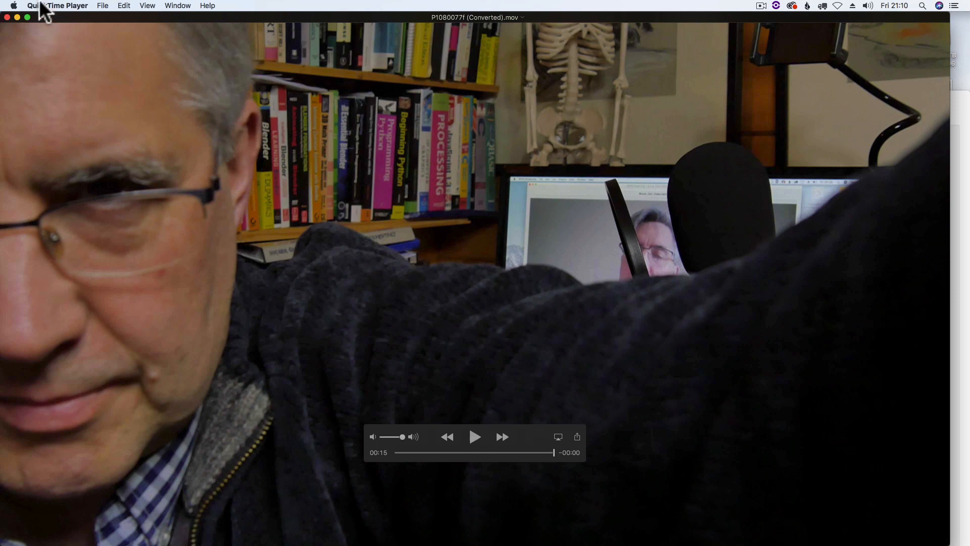
click(63, 6)
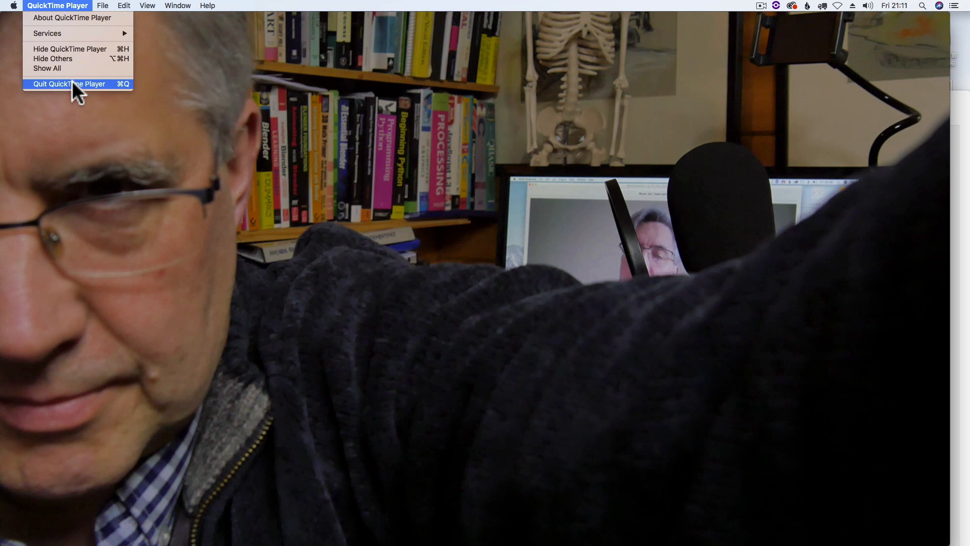
click(165, 77)
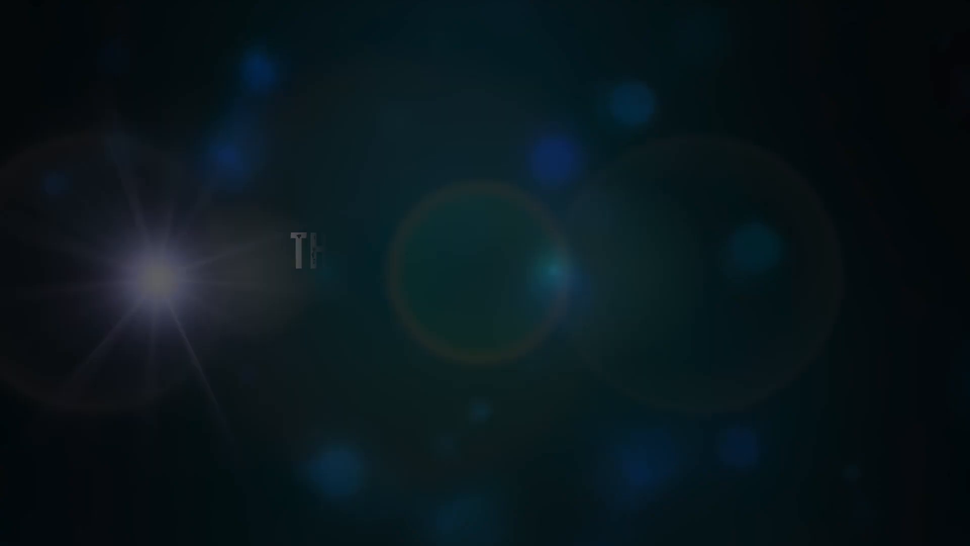